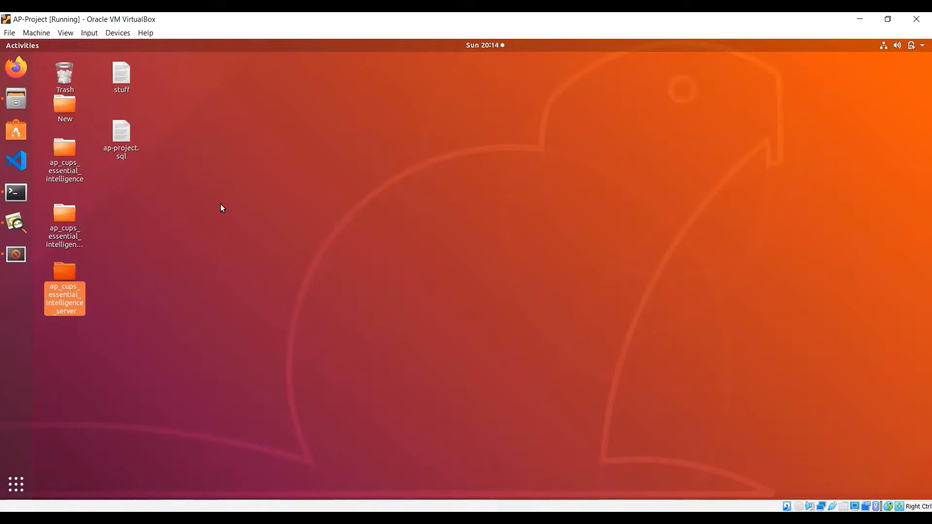
Step: Restore the cheesecake.jpg photo window from the Image Viewer icon in the dock
left_click(22, 229)
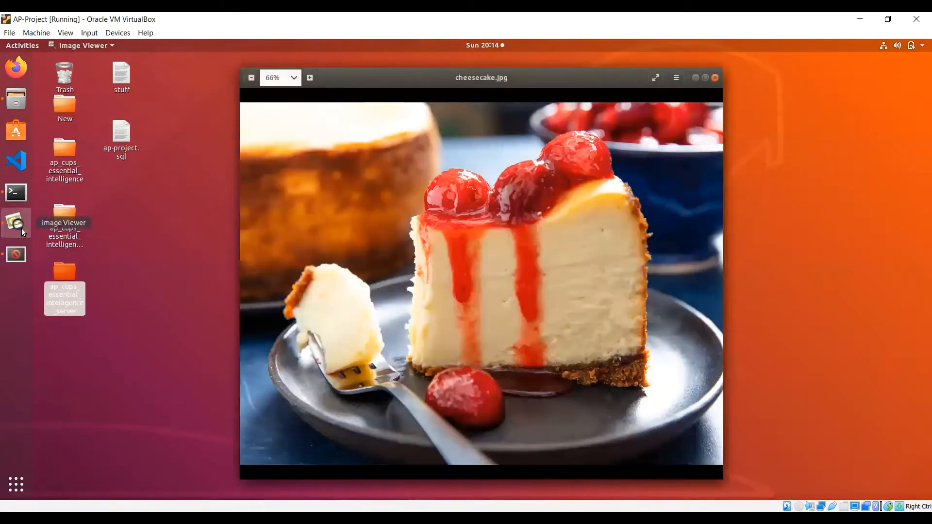
Step: Hide the photo, Start All XAMPP servers (MySQL, ProFTPD, Apache), then minimize the panel
left_click(694, 77)
left_click(19, 262)
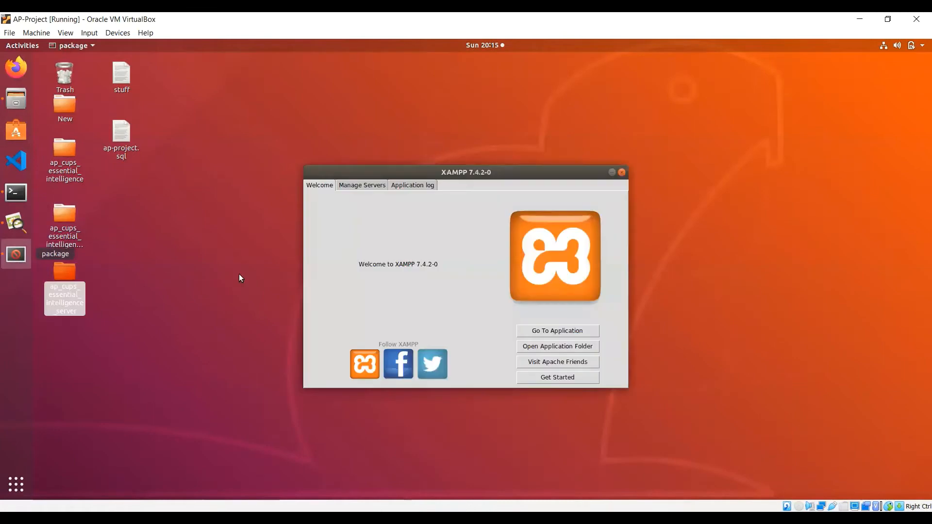
left_click(369, 189)
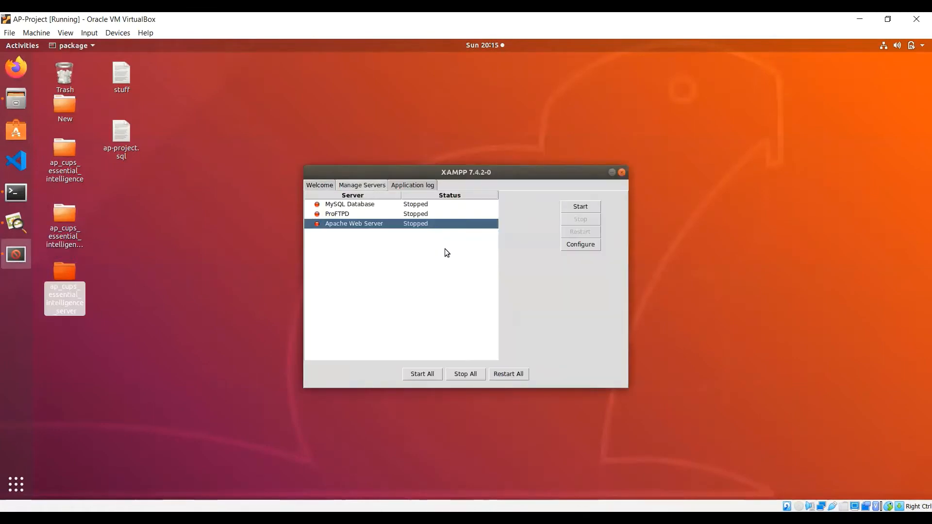
left_click(422, 375)
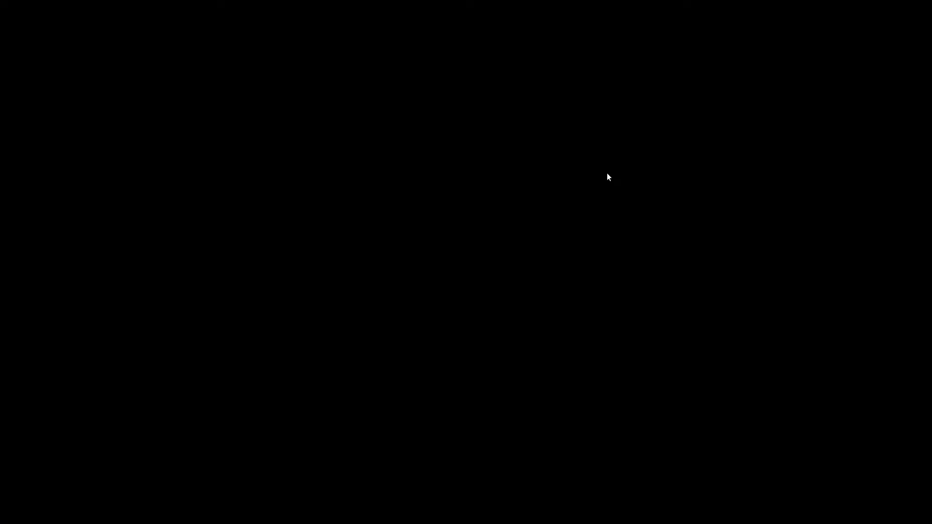
left_click(609, 172)
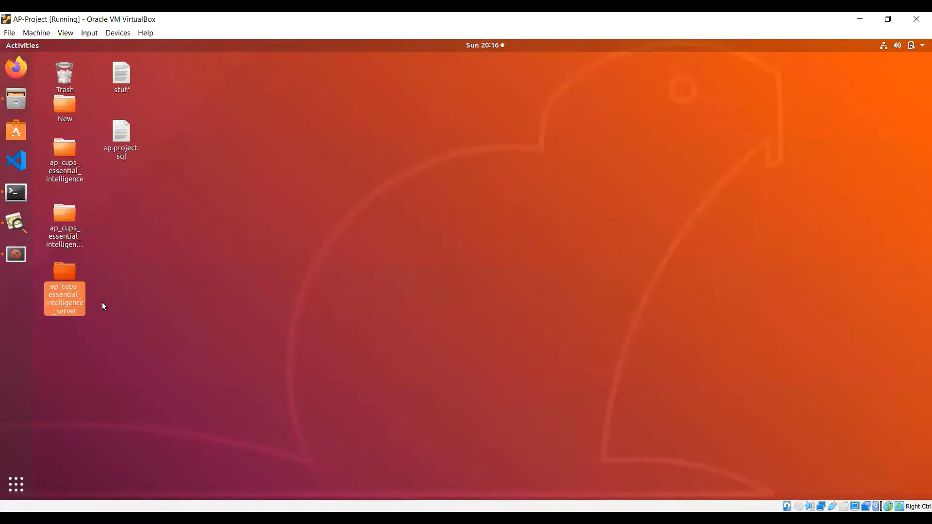
Step: Run 'php artisan serve' in a terminal opened on the server folder, serving 127.0.0.1:8000
right_click(65, 297)
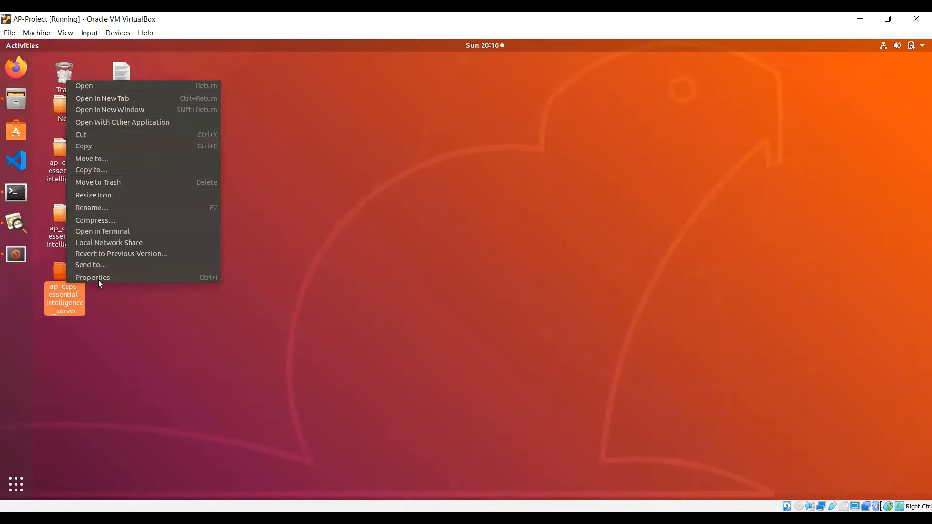
left_click(98, 232)
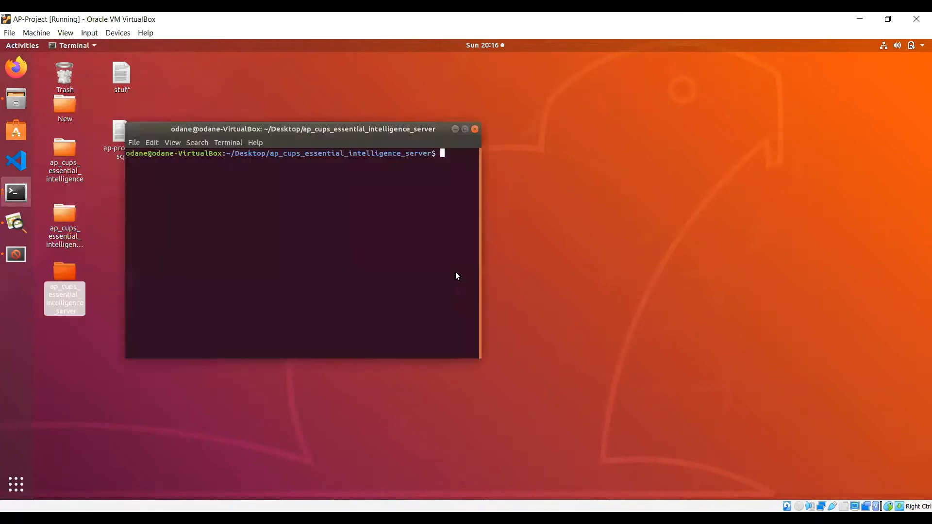
type("php artisan serve")
key("Return")
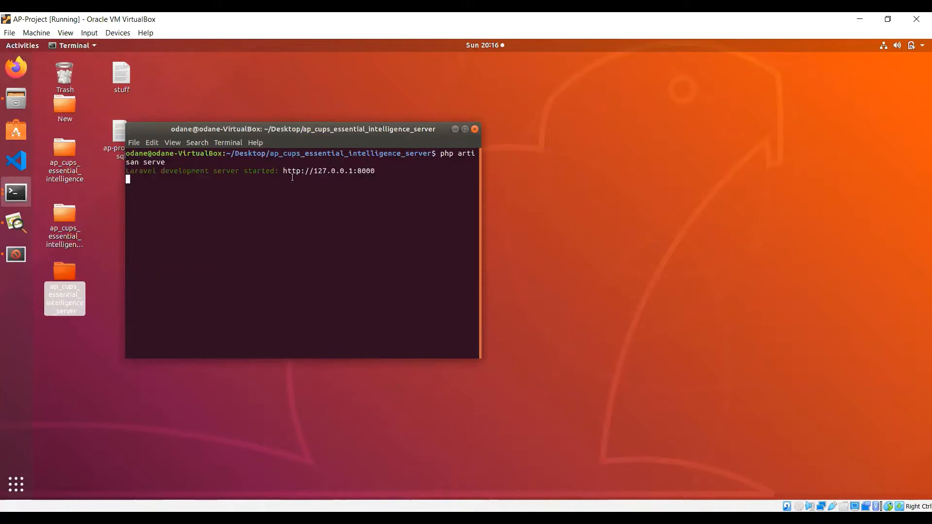
left_click(455, 129)
Step: In a terminal on the client folder, run 'cd src' then 'npm run serve'
left_click(66, 222)
right_click(66, 220)
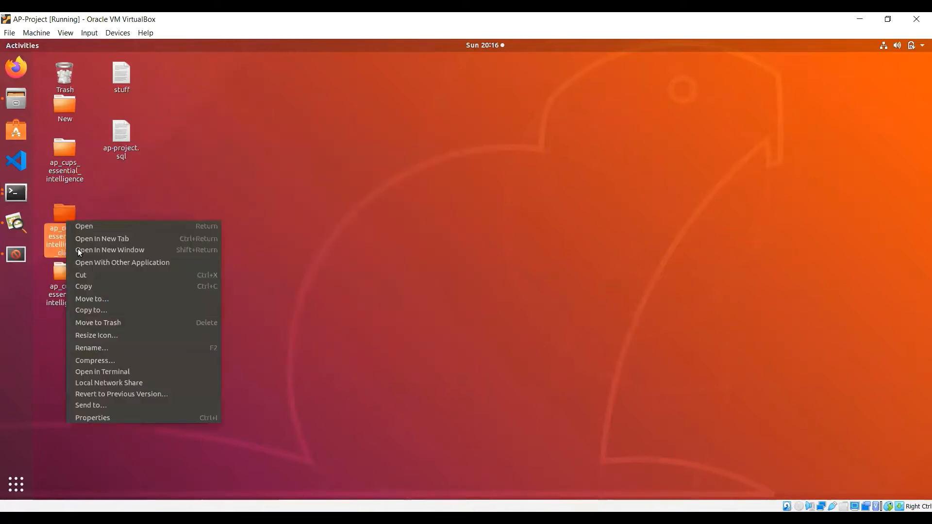
left_click(127, 370)
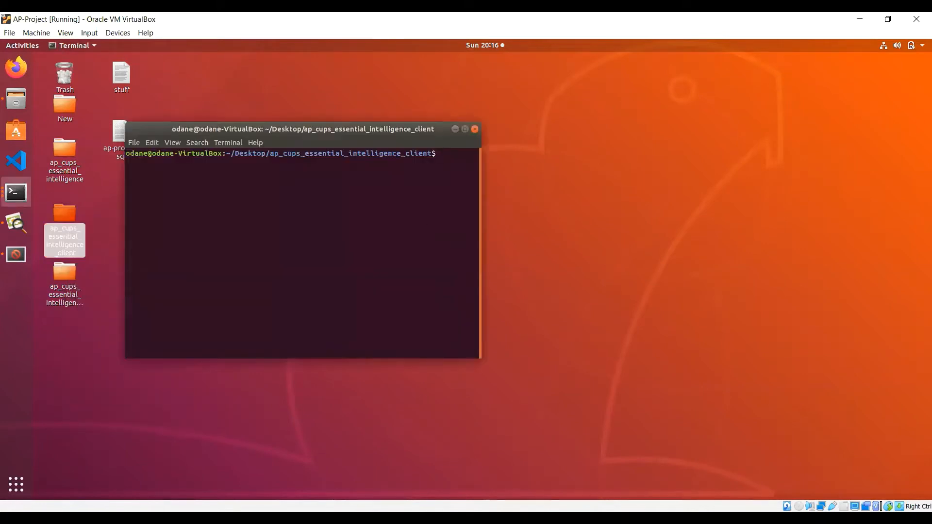
type("cd src")
key("Return")
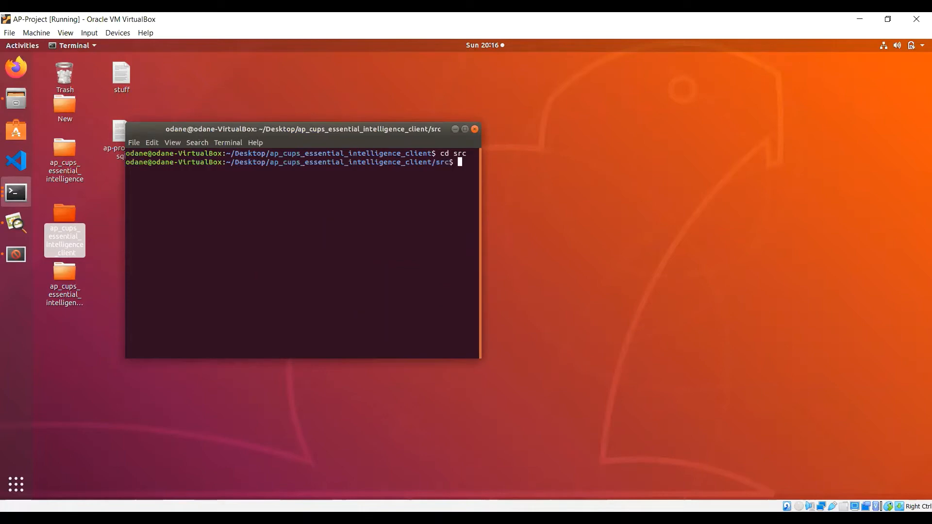
type("npm run serve")
key("Return")
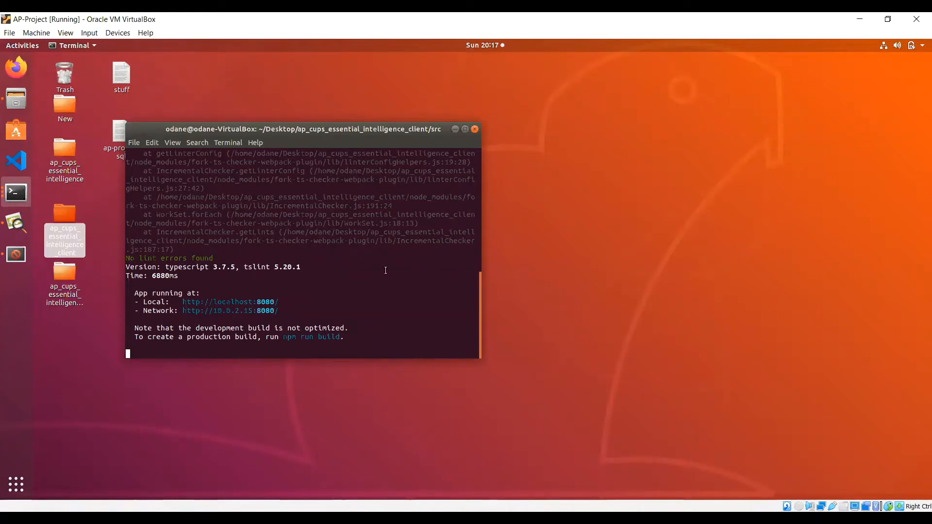
right_click(245, 304)
left_click(271, 322)
left_click(21, 71)
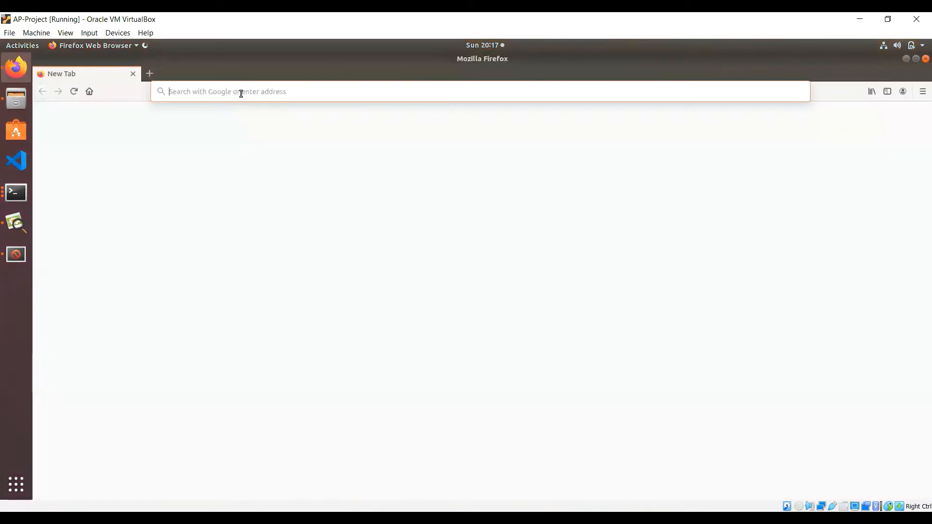
Step: Paste & Go the localhost:8080 address to load the C.U.P.S Cafe welcome page
left_click(240, 93)
right_click(240, 93)
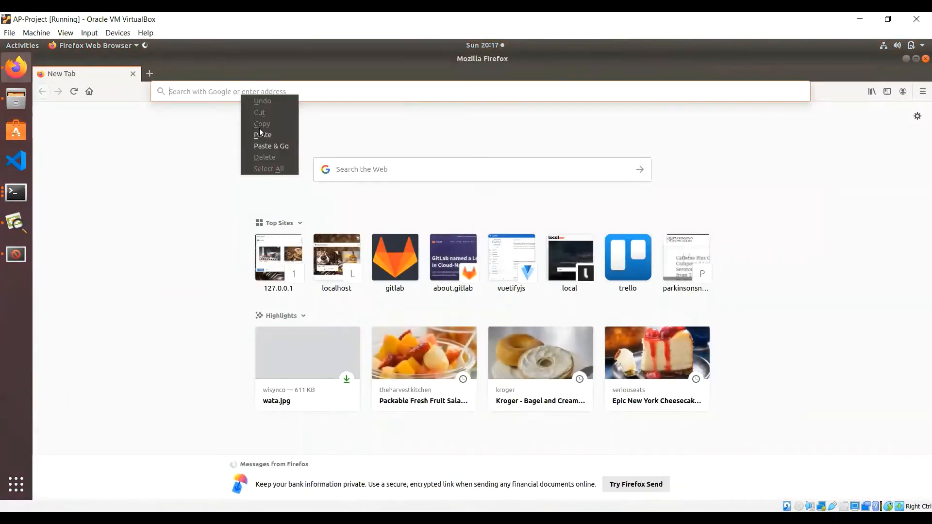
left_click(263, 145)
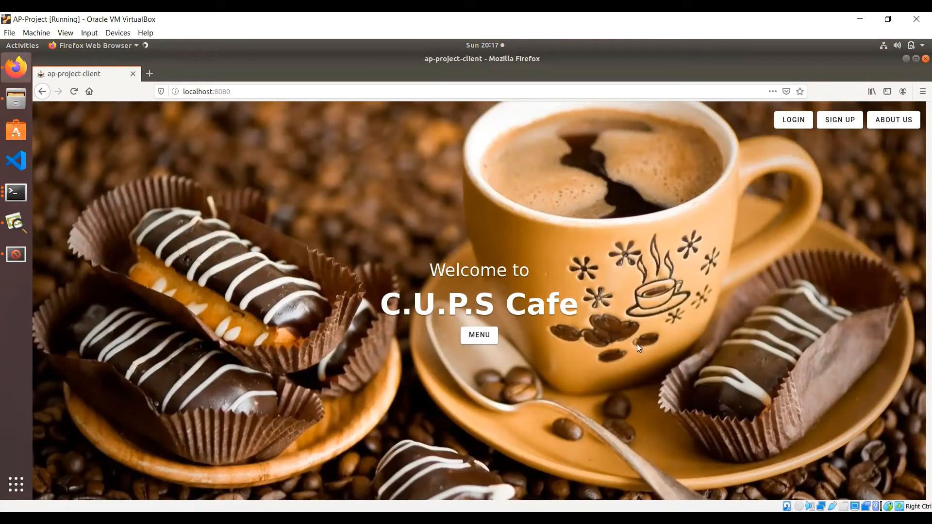
key("ctrl+f")
left_click(243, 93)
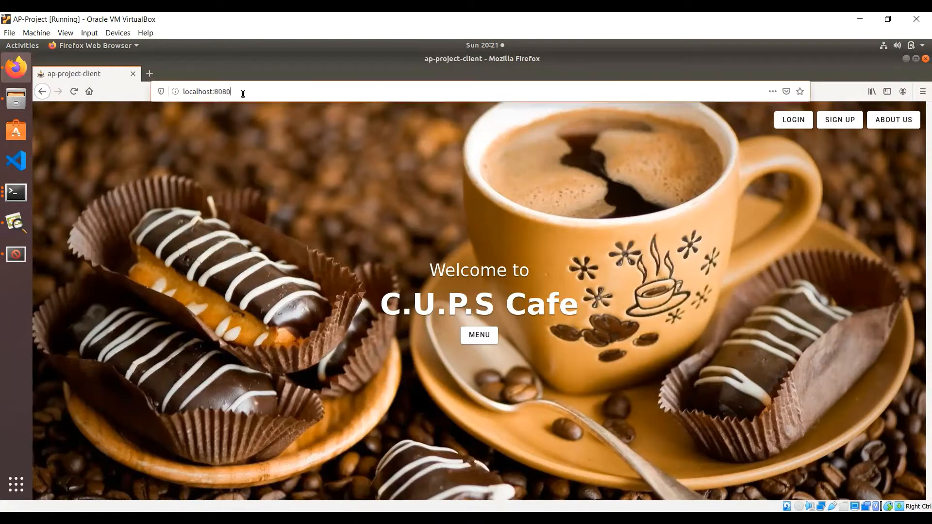
Step: Load localhost:8080/dashboard and open Manage Categories from the sidebar
left_click(242, 94)
type("/")
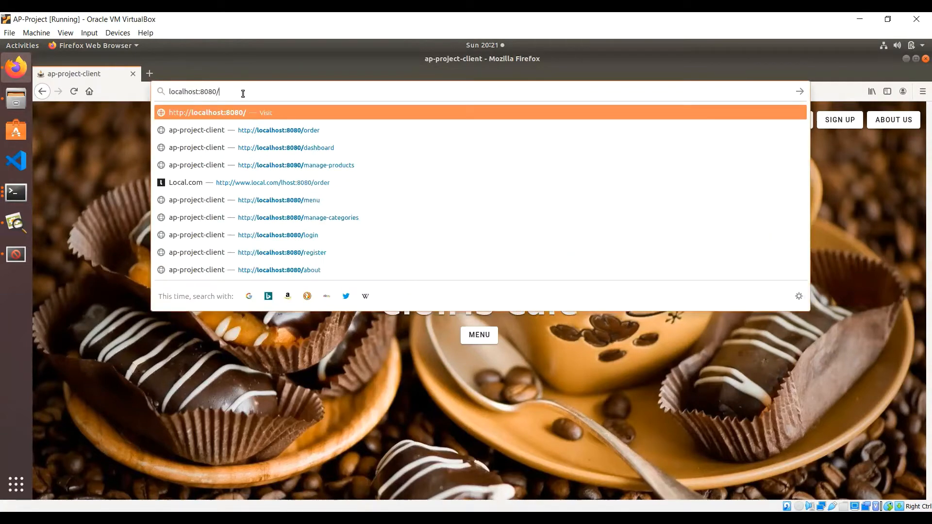
type("dashboard")
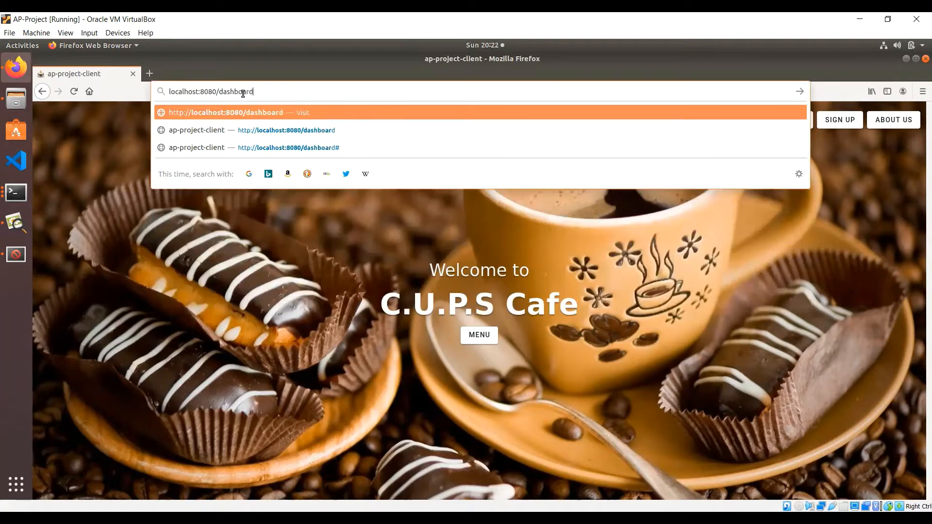
key("Return")
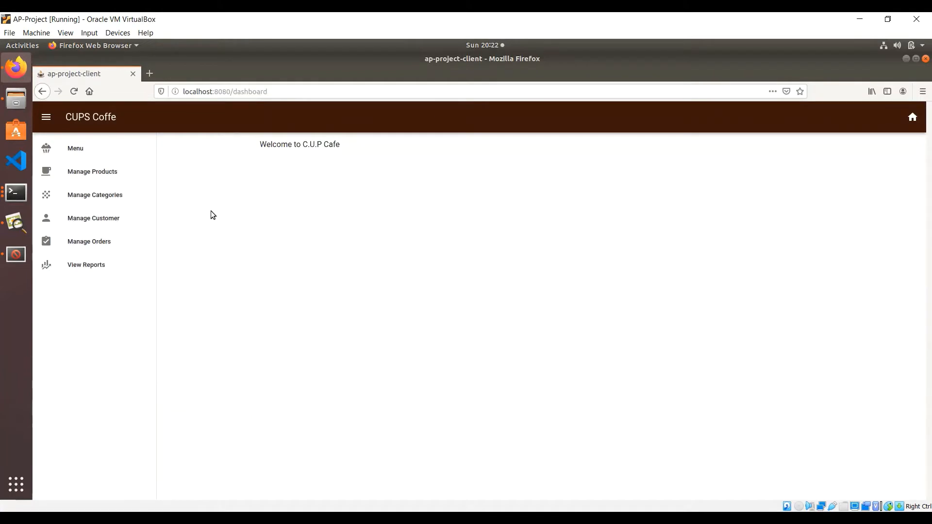
left_click(117, 204)
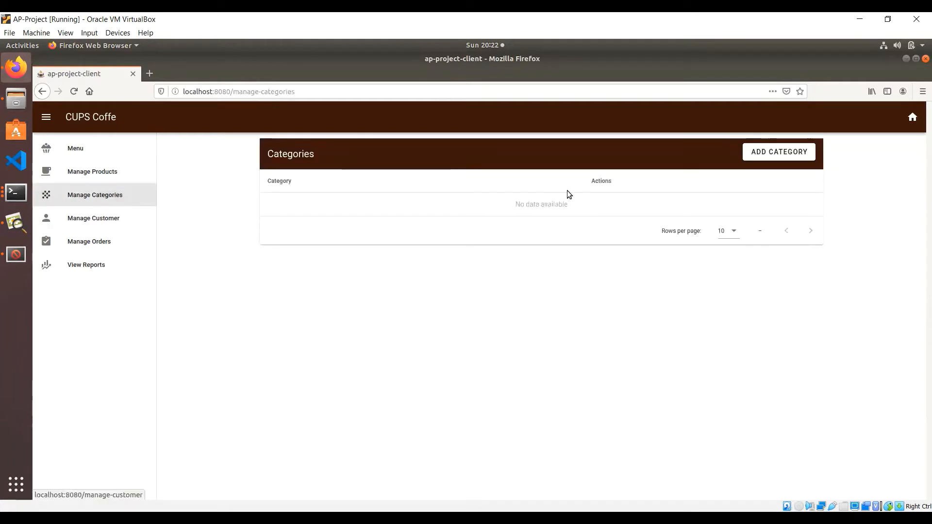
Step: Add categories Beverage, Snack and Daily Surprise, then switch to Manage Products
left_click(760, 156)
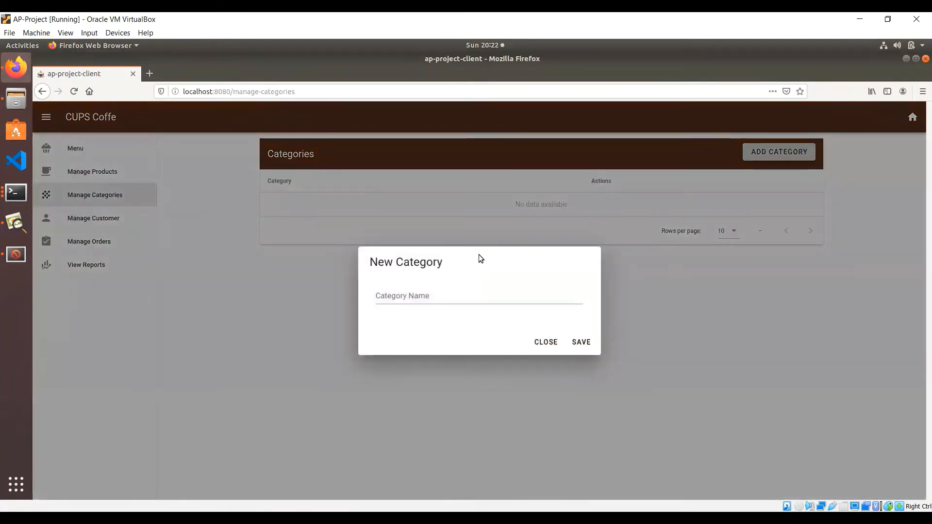
left_click(428, 295)
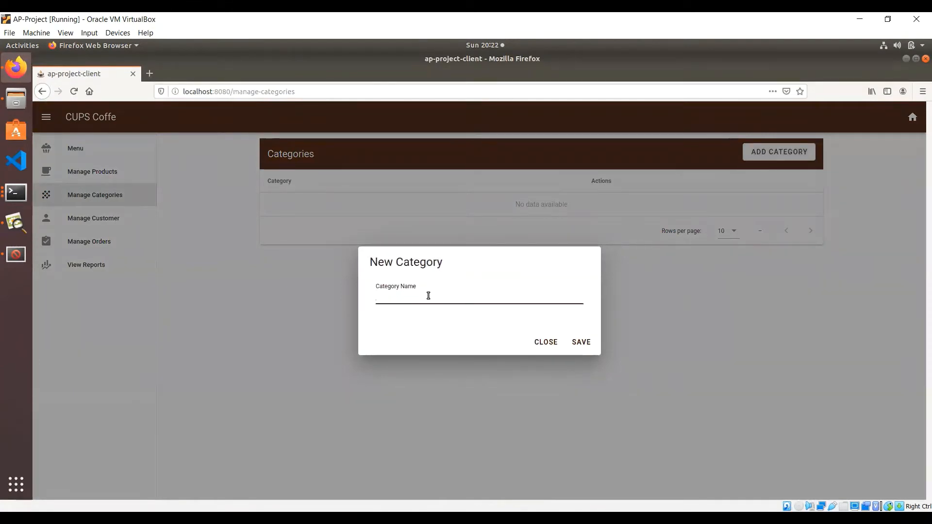
type("Beverage")
left_click(580, 343)
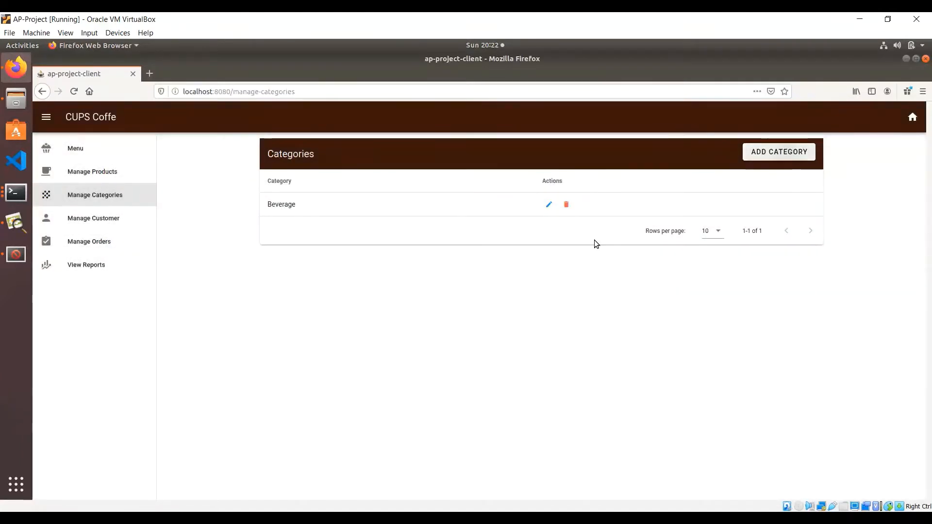
left_click(779, 152)
left_click(511, 290)
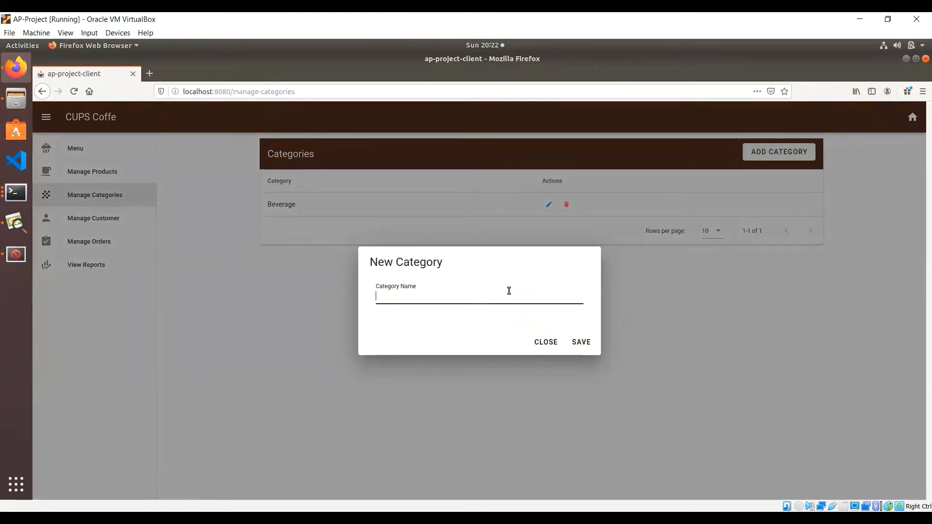
type("Snack")
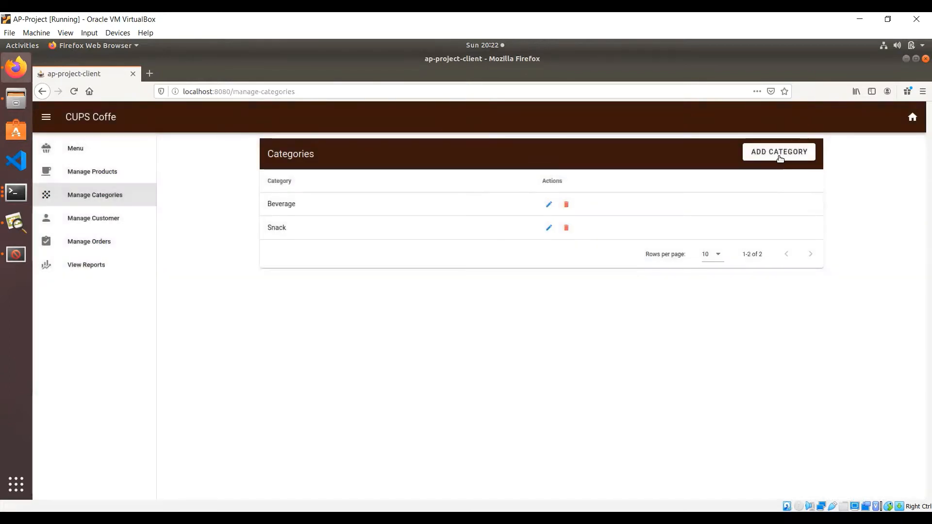
left_click(779, 152)
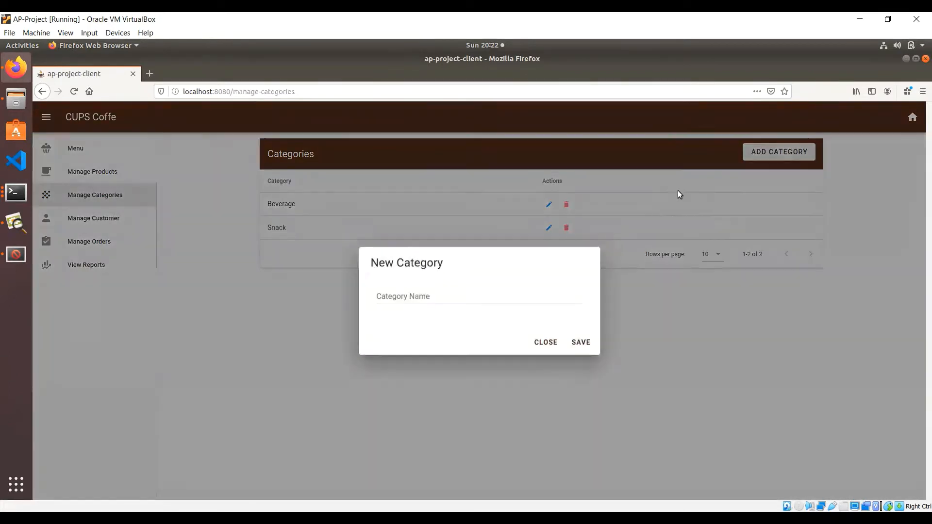
left_click(491, 295)
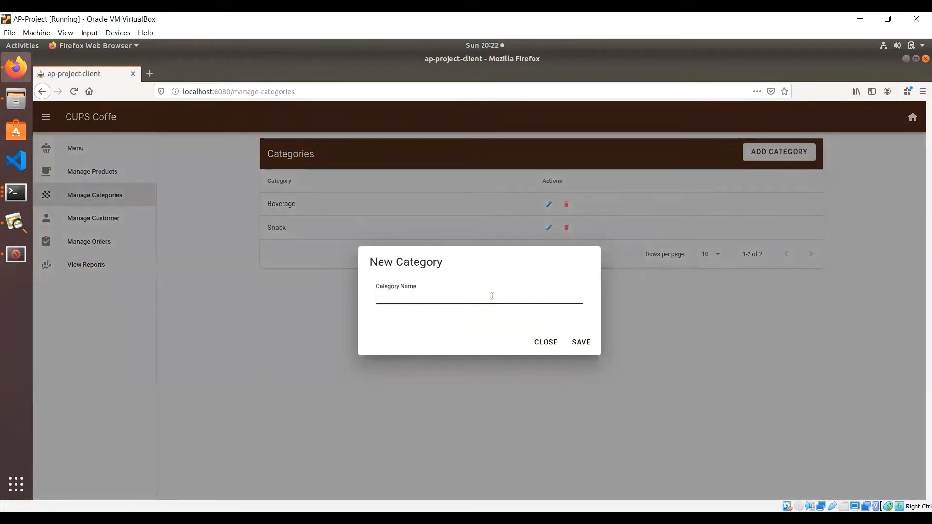
type("Daily Surprise")
left_click(580, 342)
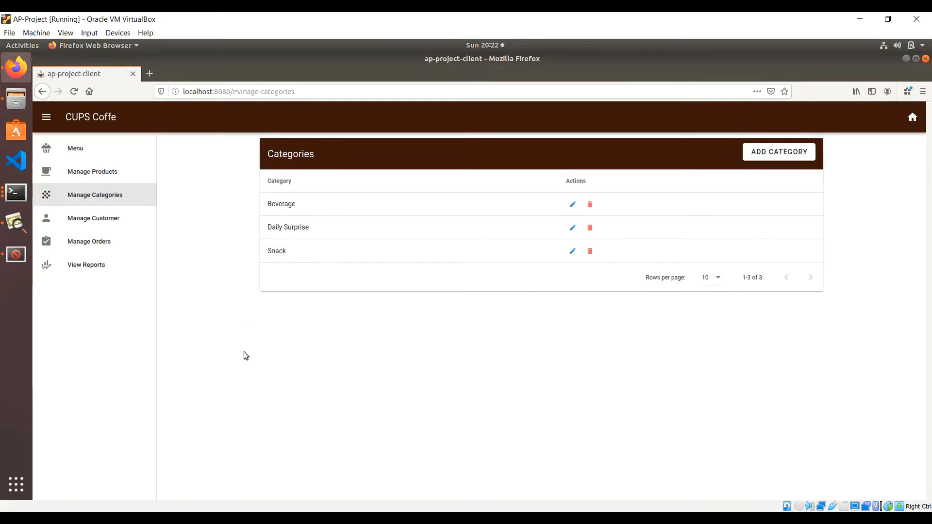
left_click(137, 172)
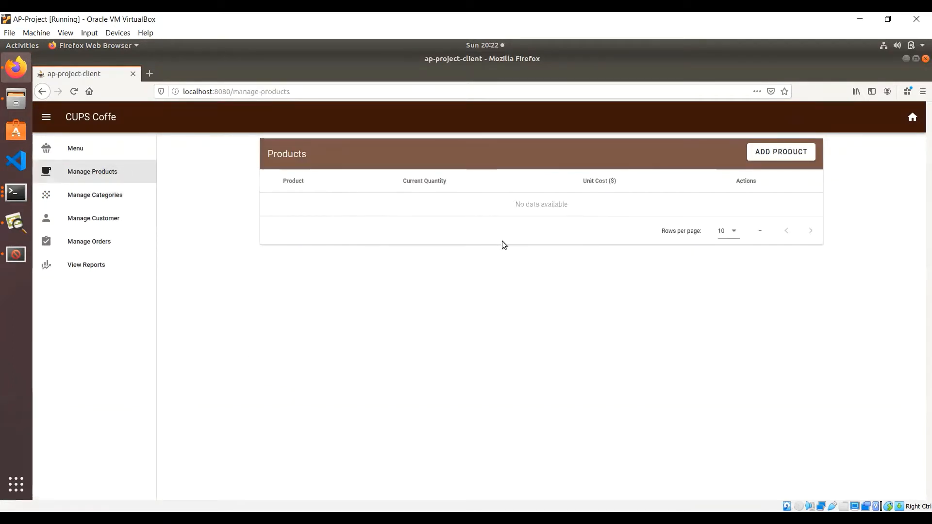
Step: Start a new product named Coffee with quantity 10 and unit cost 150
left_click(797, 153)
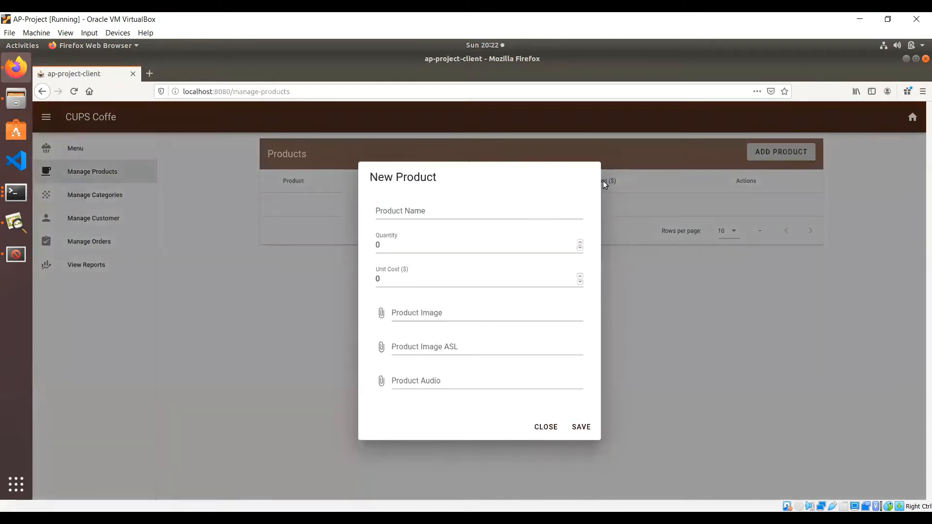
left_click(468, 211)
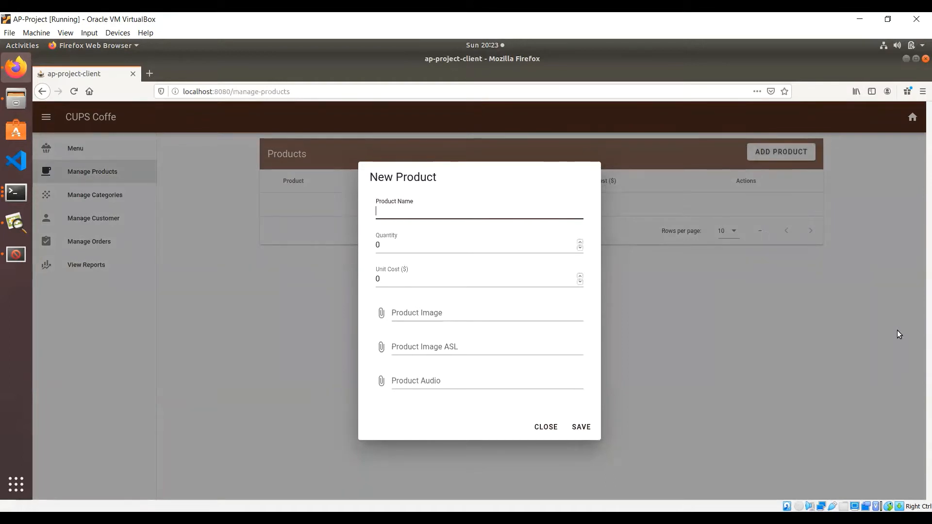
type("Coffee")
left_click(413, 246)
key("BackSpace")
type("10")
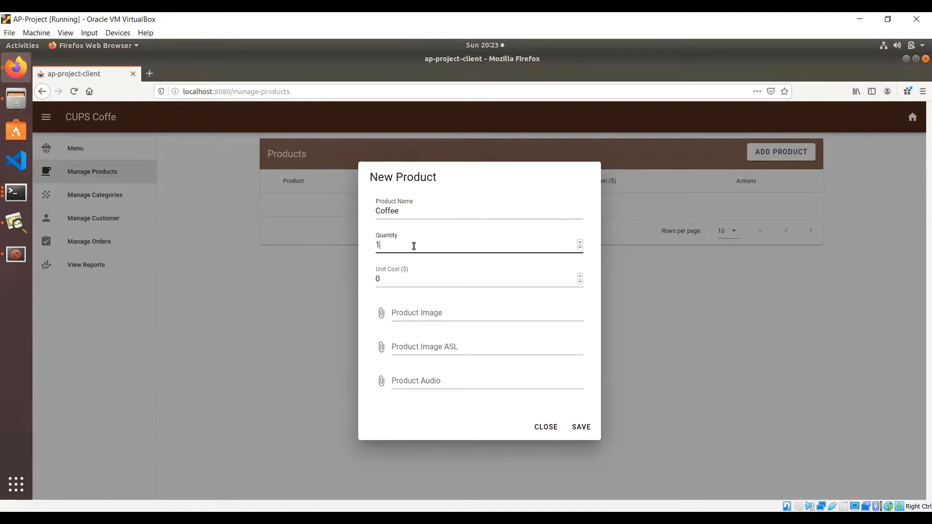
double_click(408, 279)
type("1")
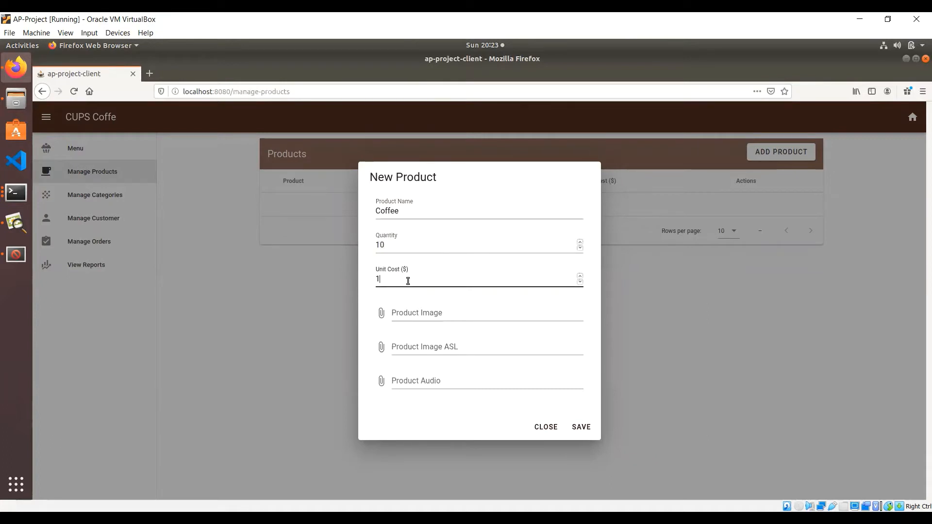
type("50")
Step: Attach sip.jpeg image, coffee.jpg sign image and coffee.mp3 audio, then expand Coffee's details
left_click(395, 316)
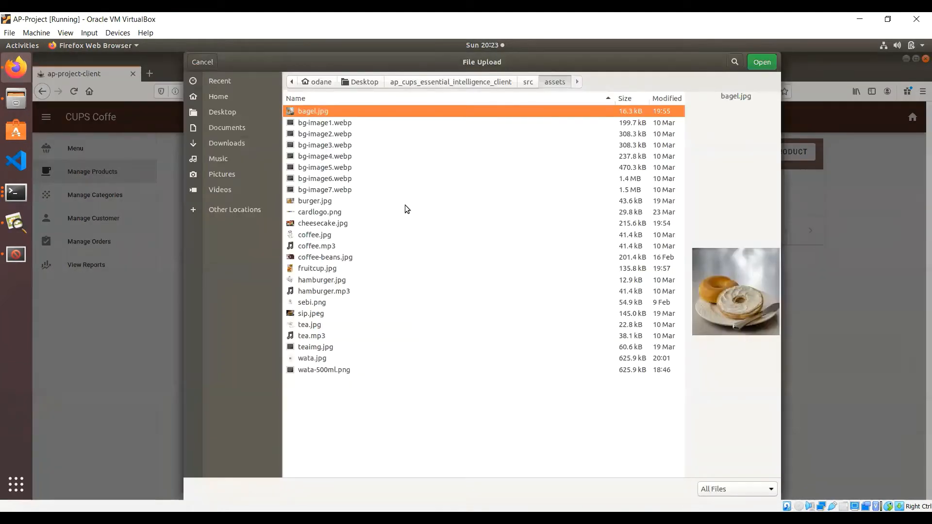
left_click(312, 315)
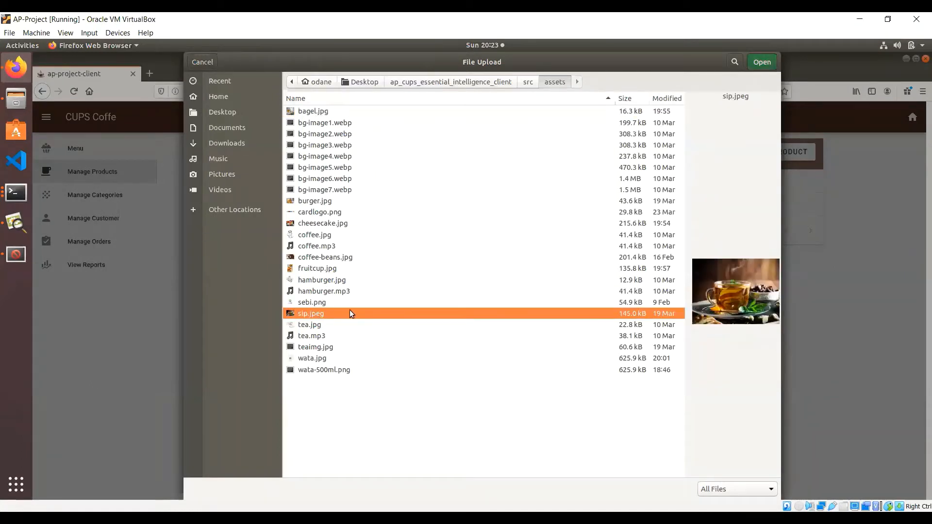
double_click(387, 315)
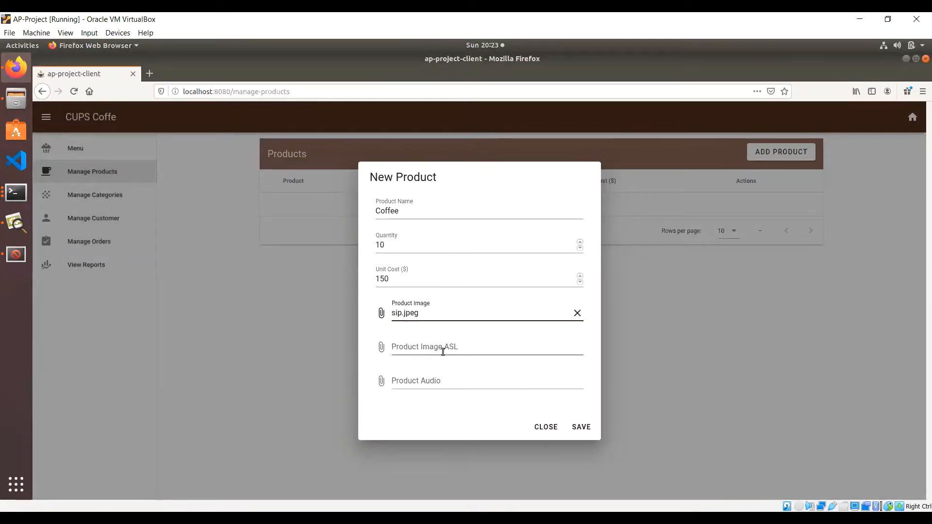
left_click(435, 348)
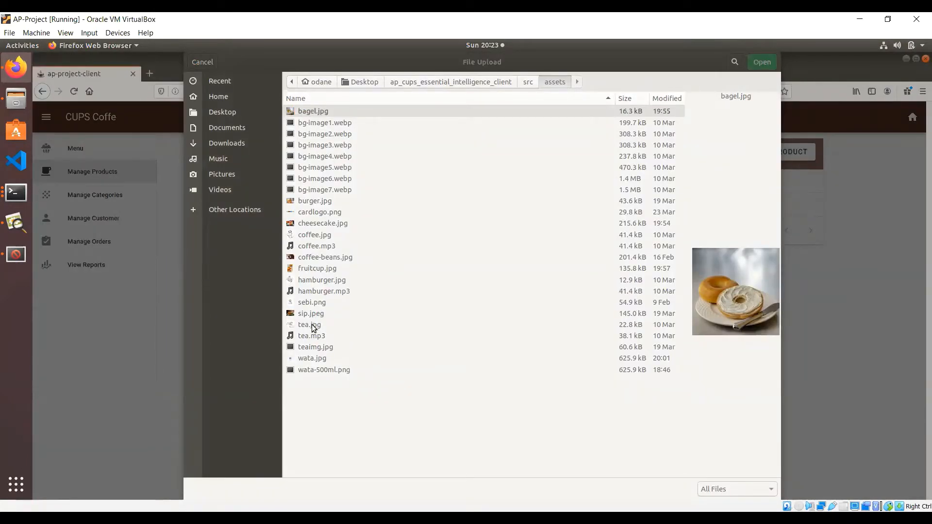
double_click(305, 236)
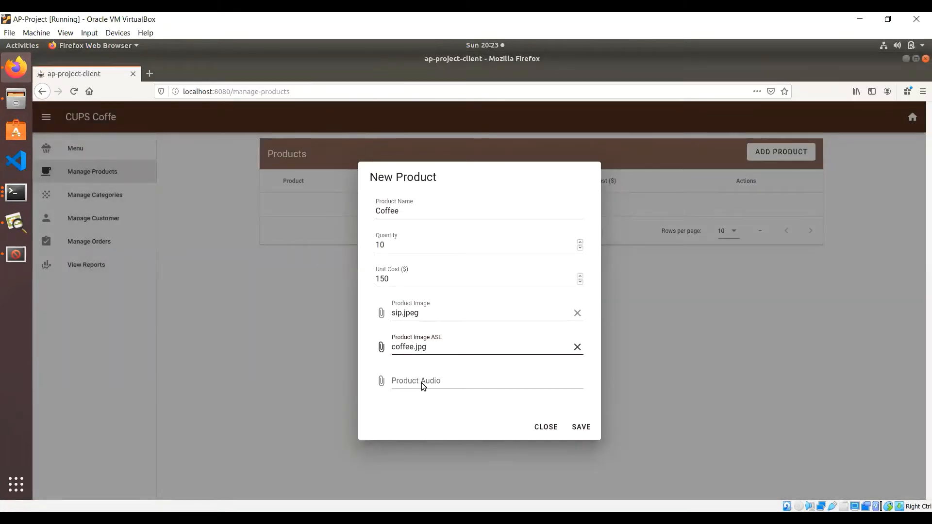
left_click(422, 384)
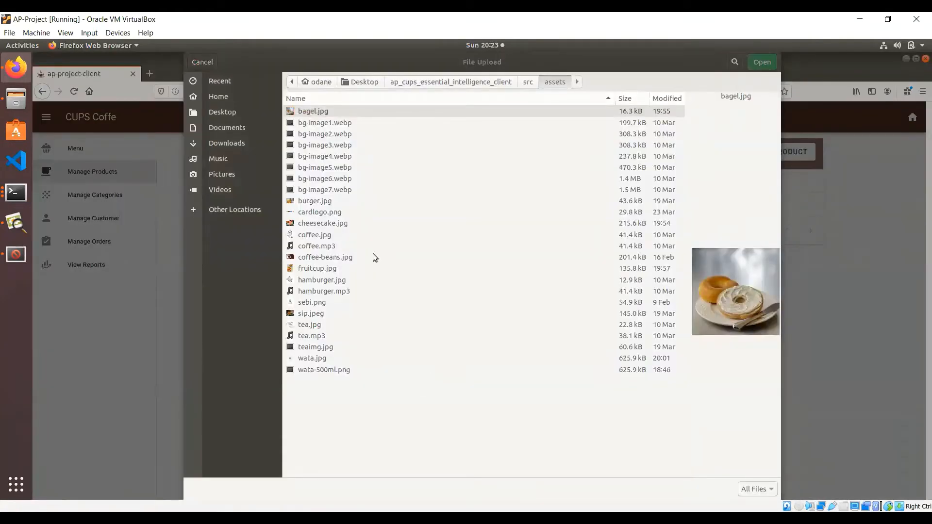
double_click(331, 246)
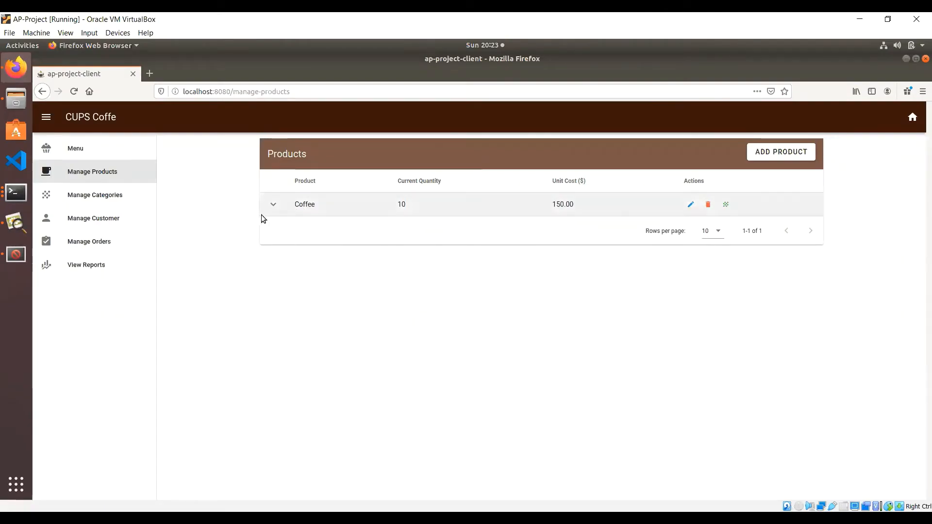
left_click(271, 206)
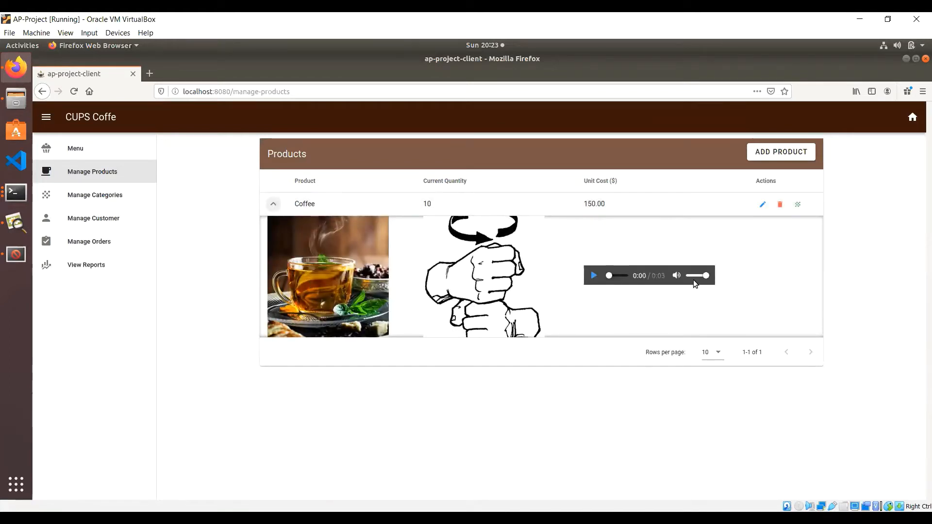
Step: Collapse the Coffee row's media panel after reviewing it
left_click(275, 205)
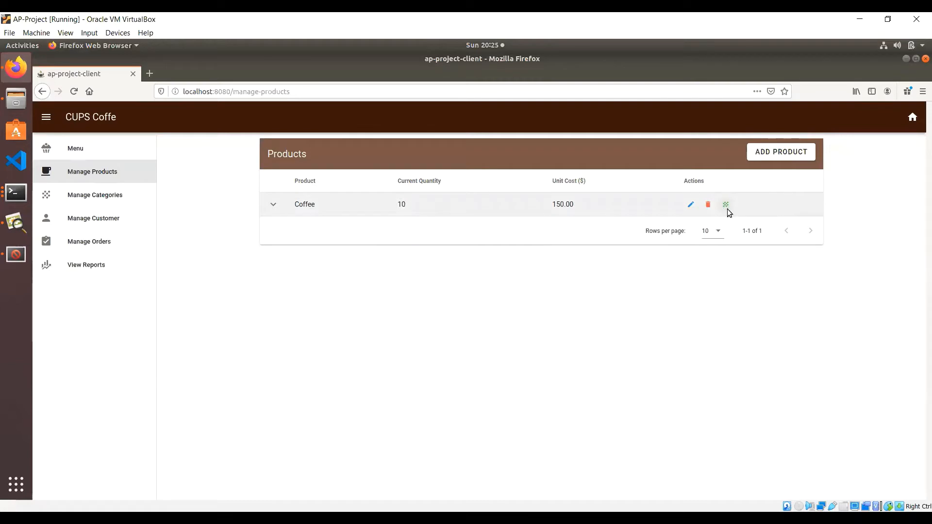
Step: Tick Beverage in Coffee's category editor, save and confirm, then begin a new product
left_click(726, 206)
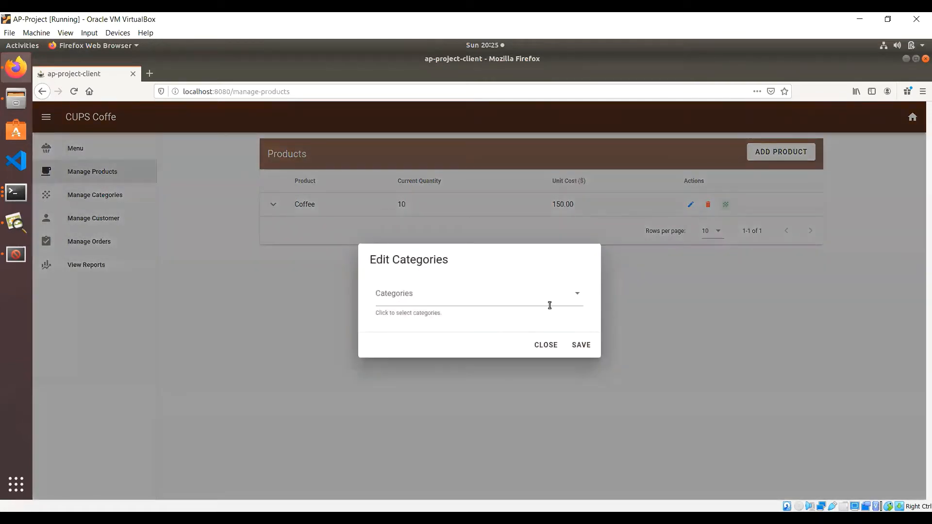
left_click(549, 304)
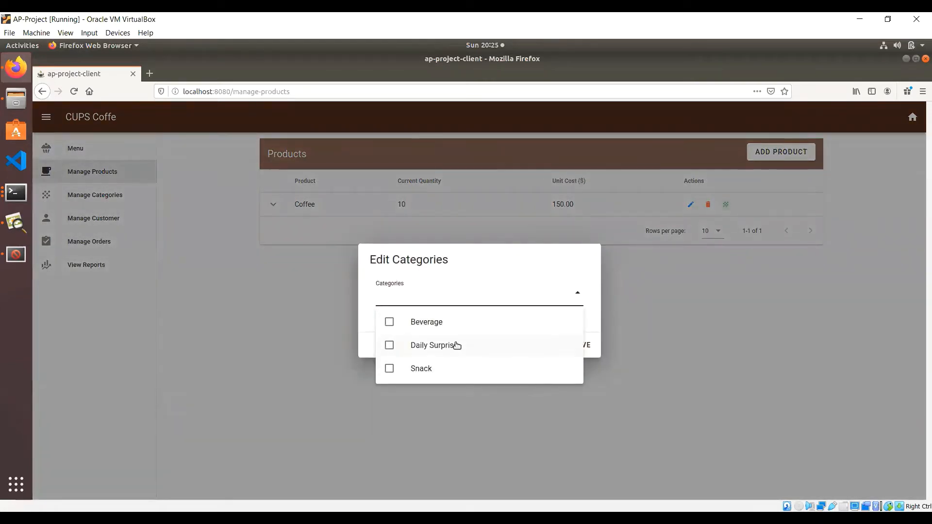
left_click(396, 328)
left_click(593, 332)
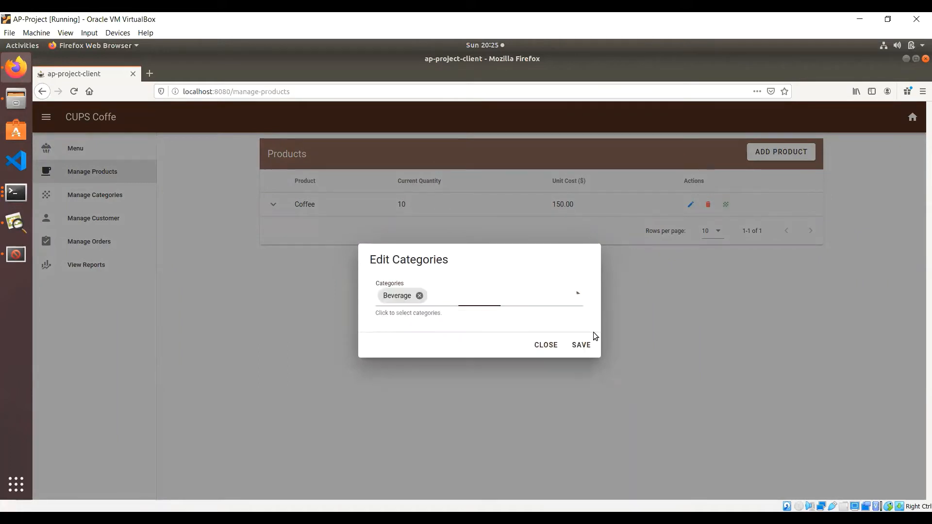
left_click(583, 346)
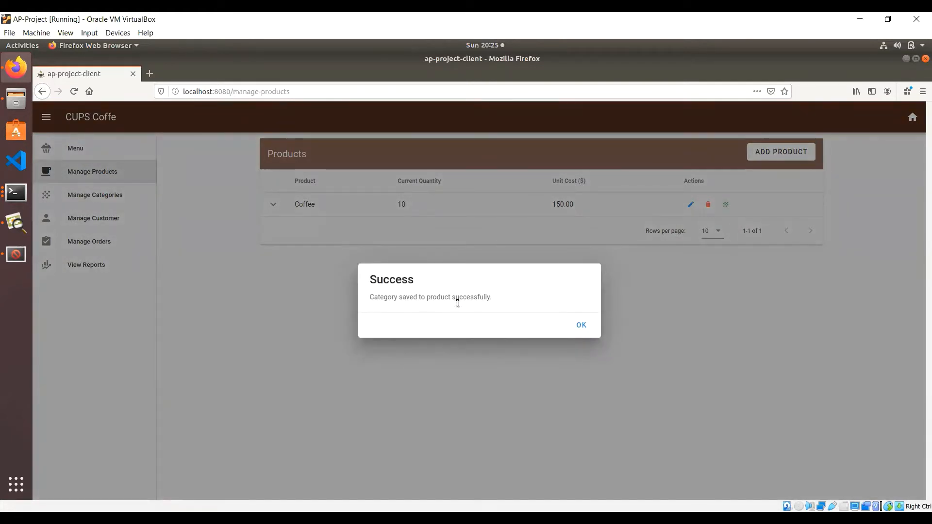
left_click(582, 326)
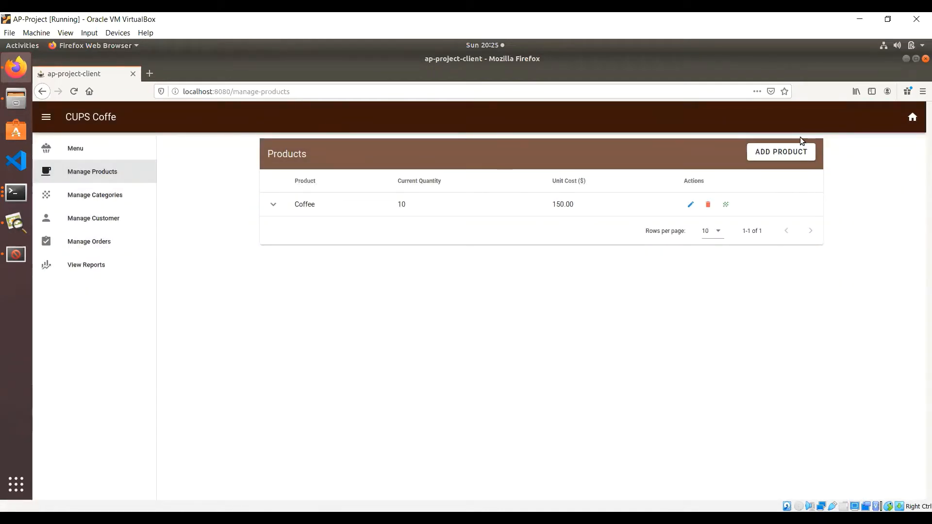
left_click(792, 150)
Step: Enter the Tea product with quantity 5 and cost 100, and attach sip.jpeg as its image
left_click(451, 206)
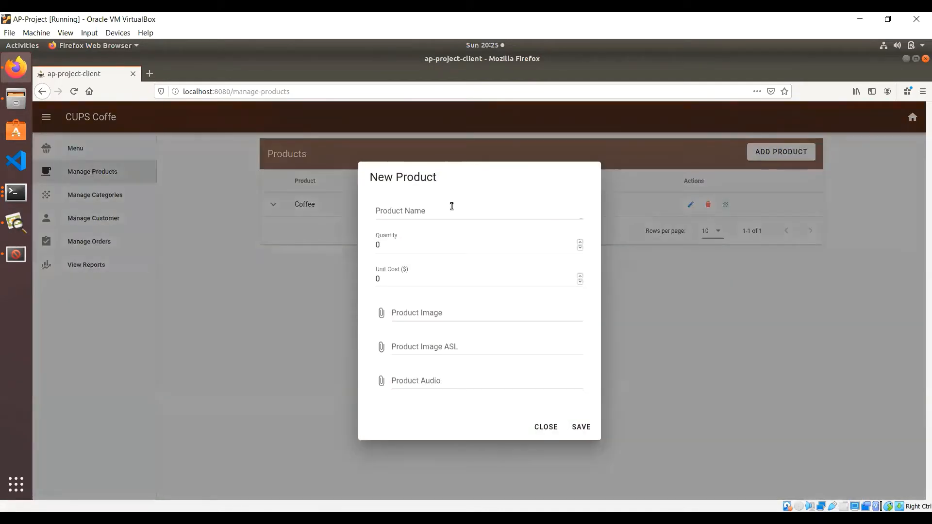
type("Tea")
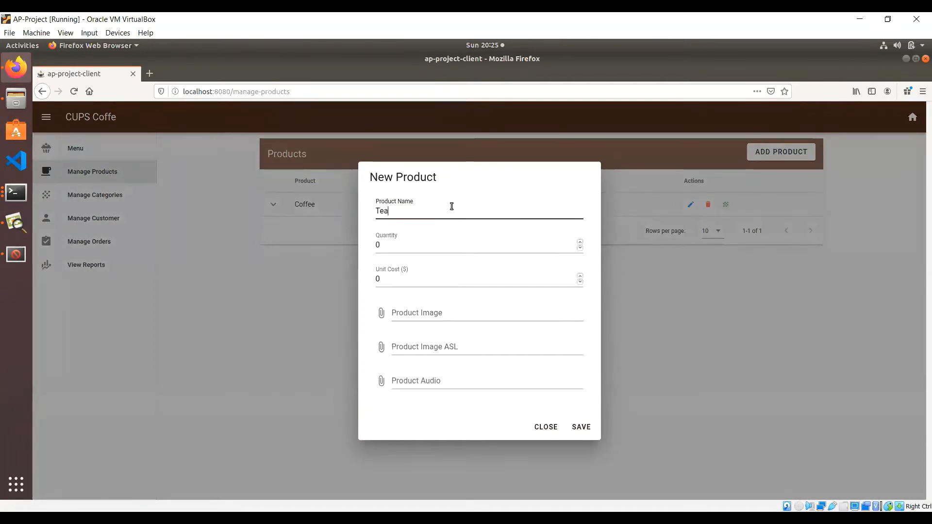
key("Tab")
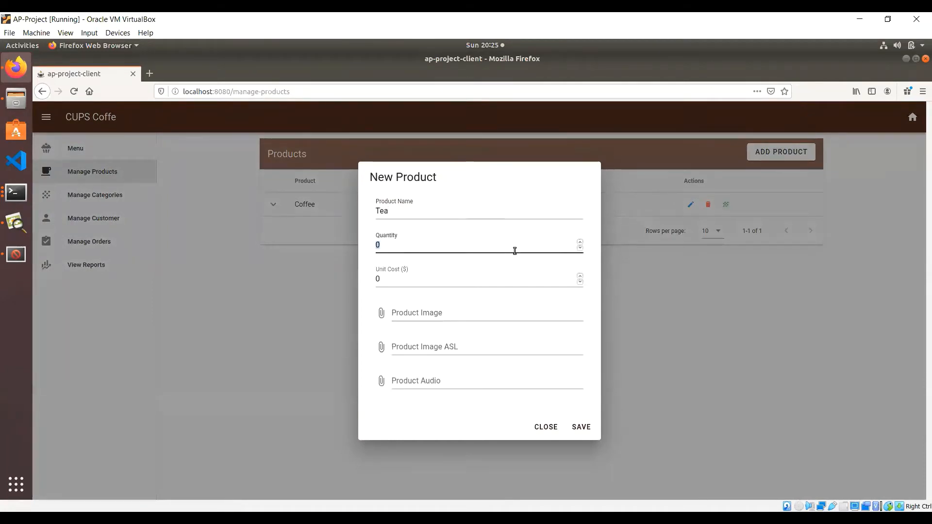
type("5")
key("Tab")
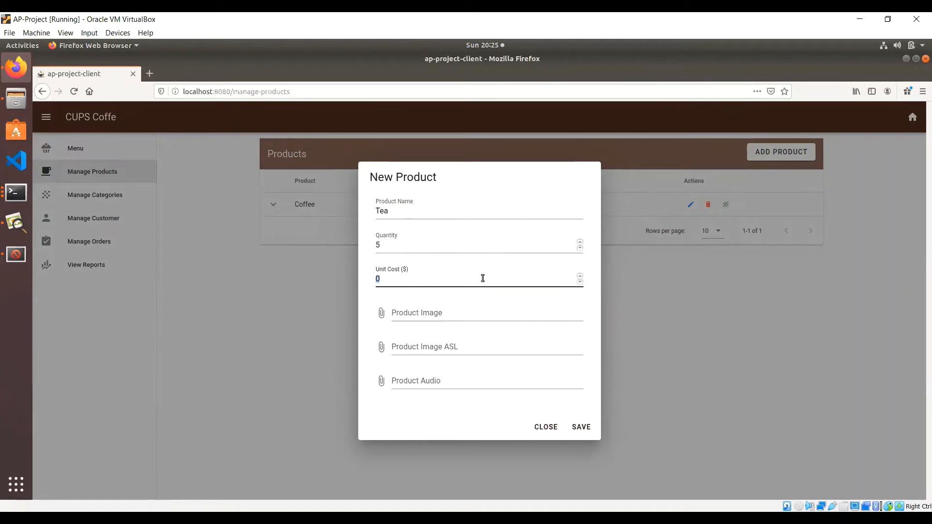
type("100")
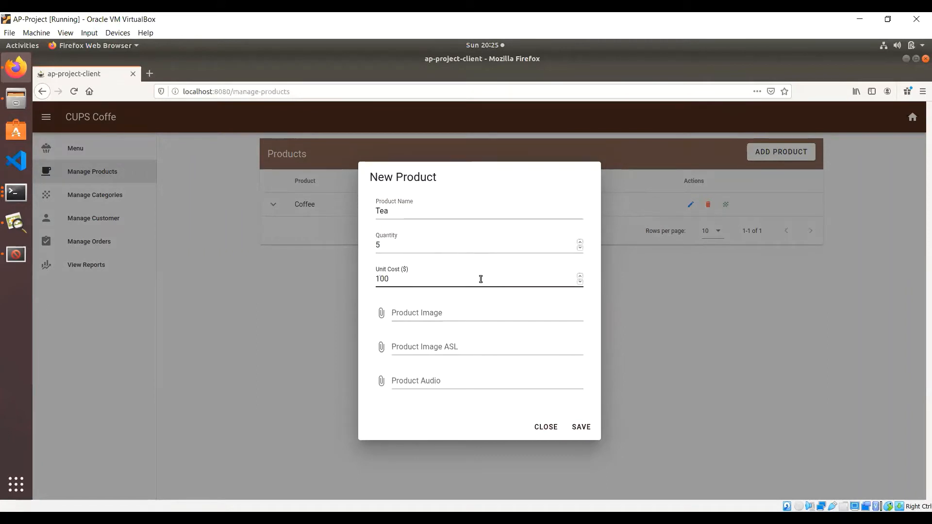
left_click(437, 317)
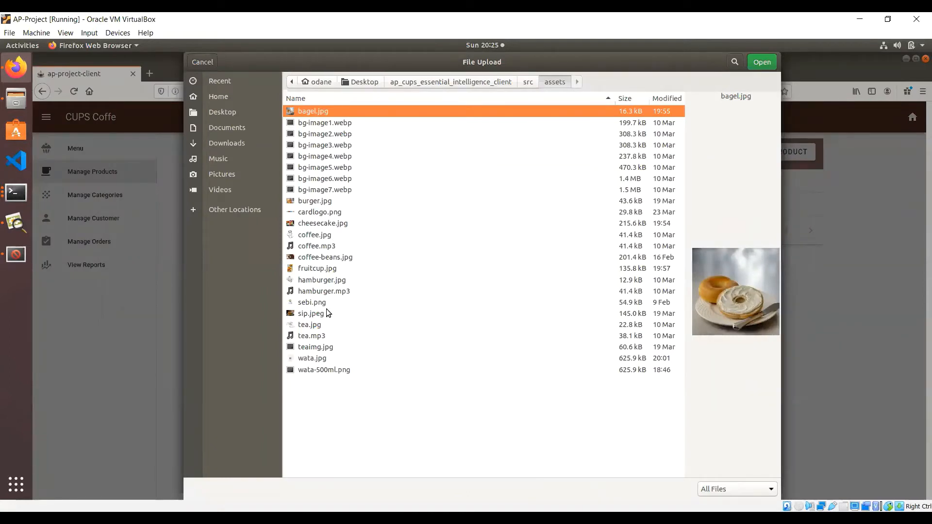
double_click(312, 314)
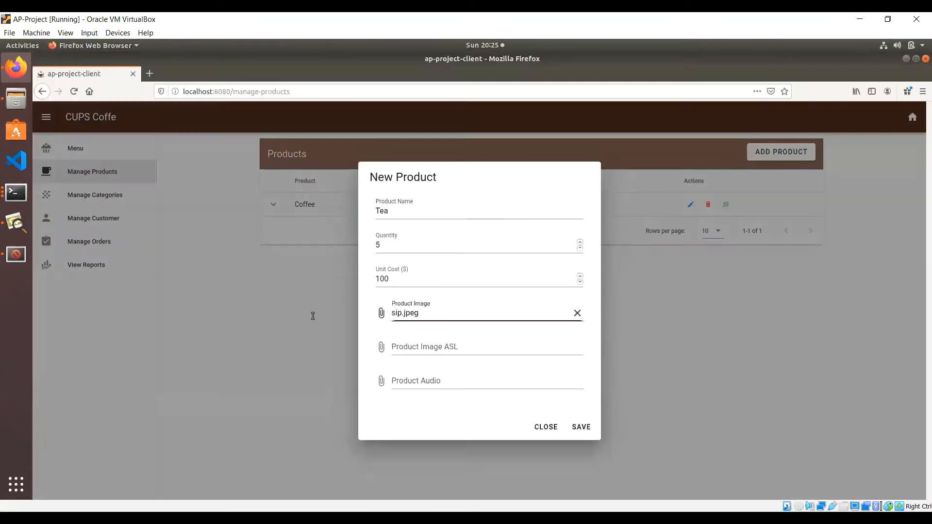
Step: Replace the wrong ASL file with tea.jpg, attach tea.mp3 as audio, and save Tea
left_click(412, 346)
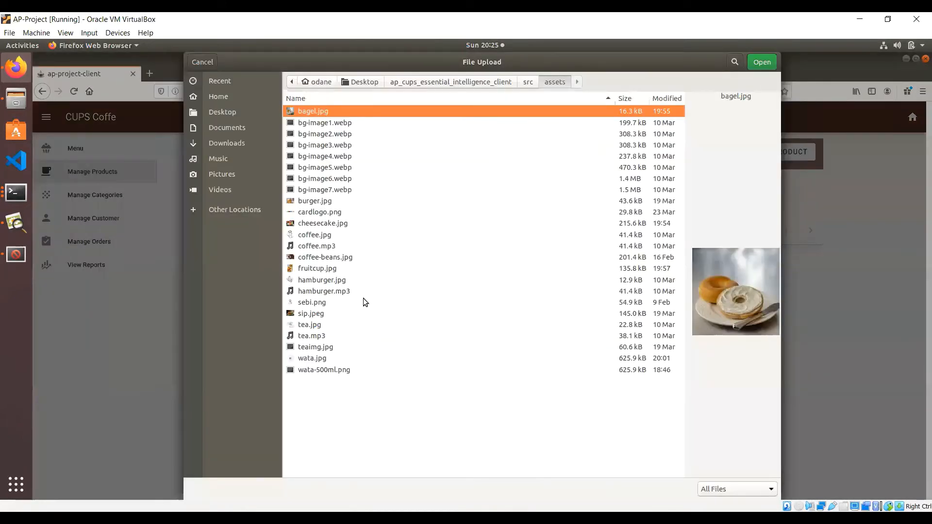
double_click(317, 336)
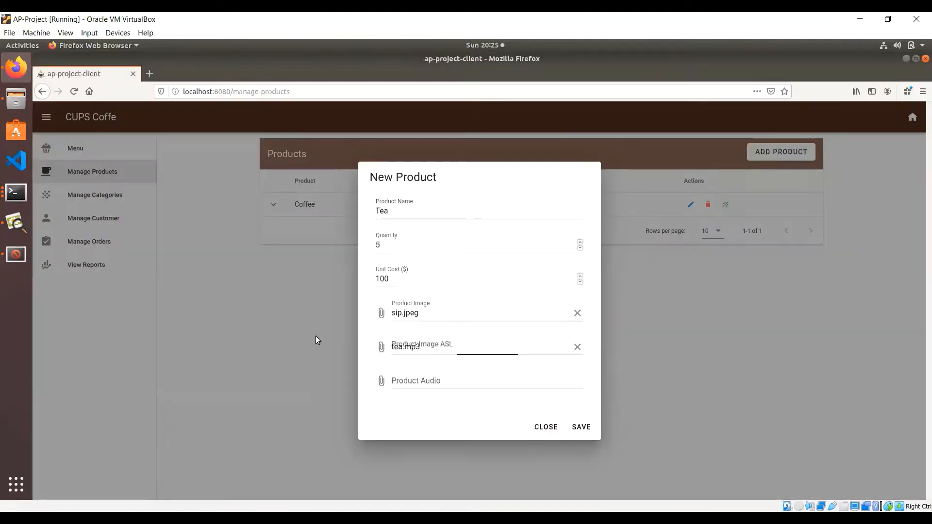
left_click(577, 346)
left_click(382, 347)
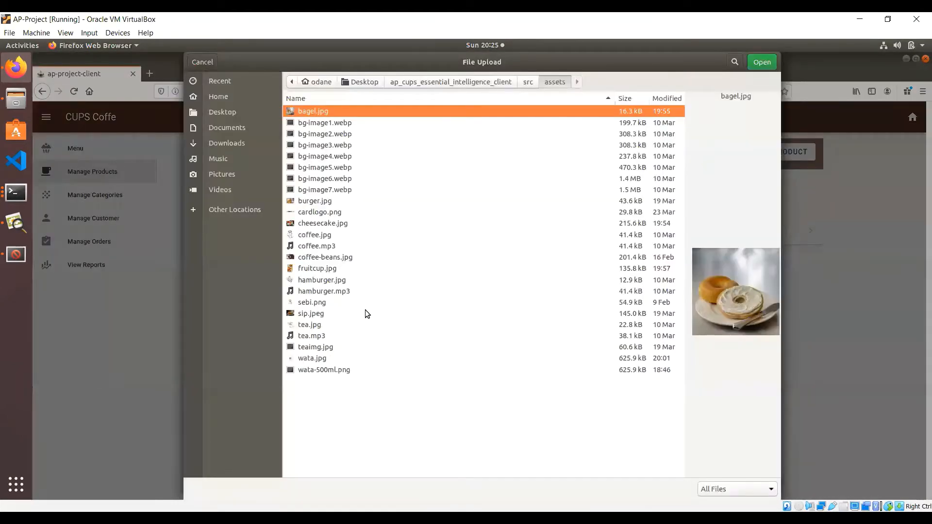
double_click(321, 324)
left_click(383, 380)
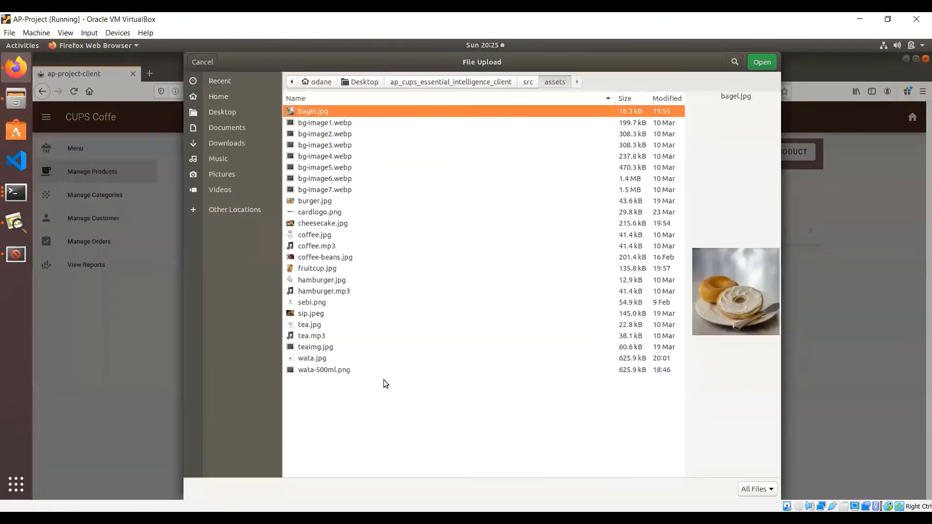
double_click(315, 336)
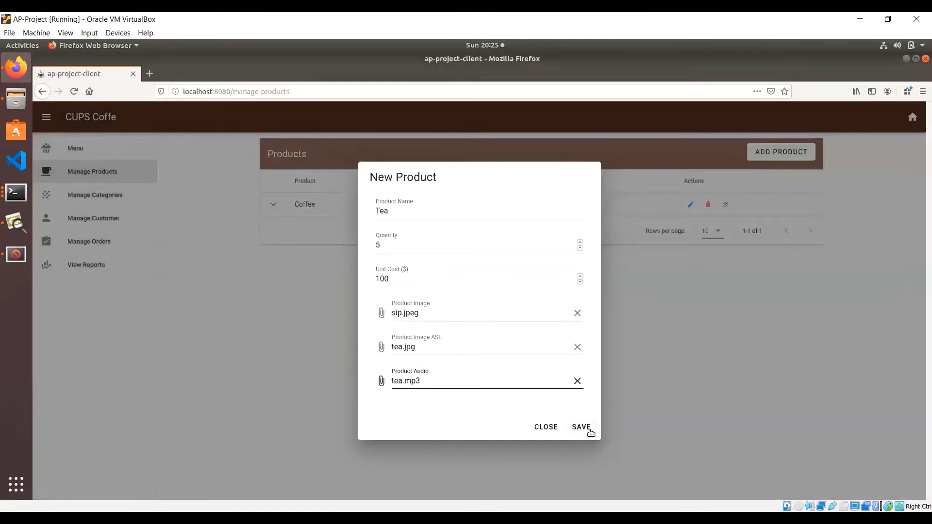
left_click(589, 430)
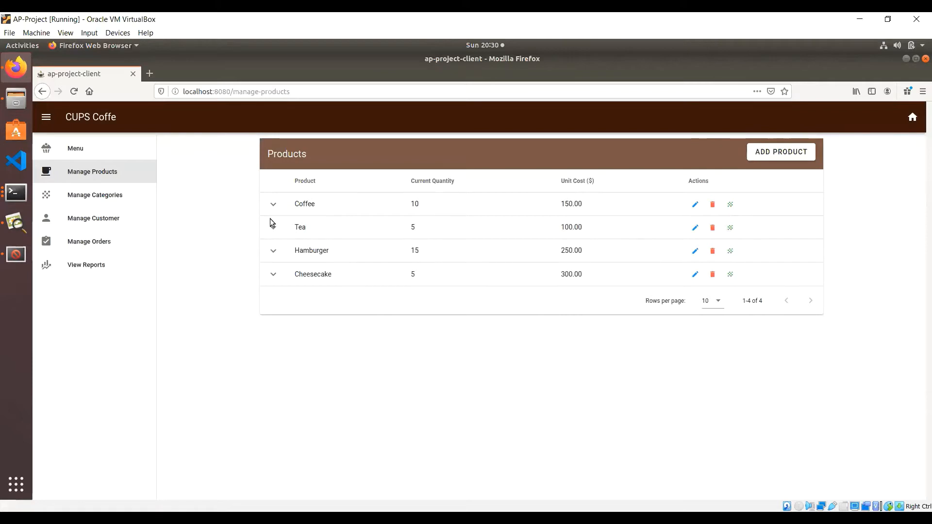
left_click(274, 205)
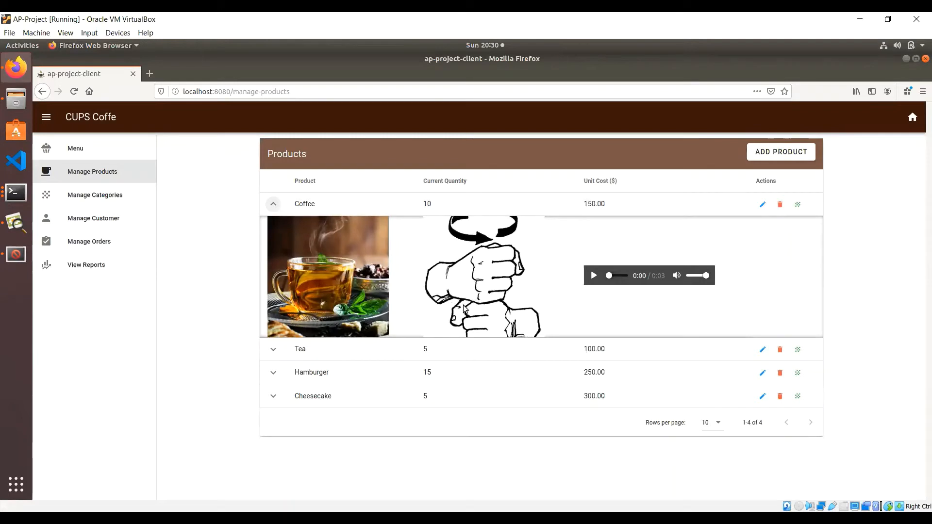
left_click(274, 205)
left_click(275, 233)
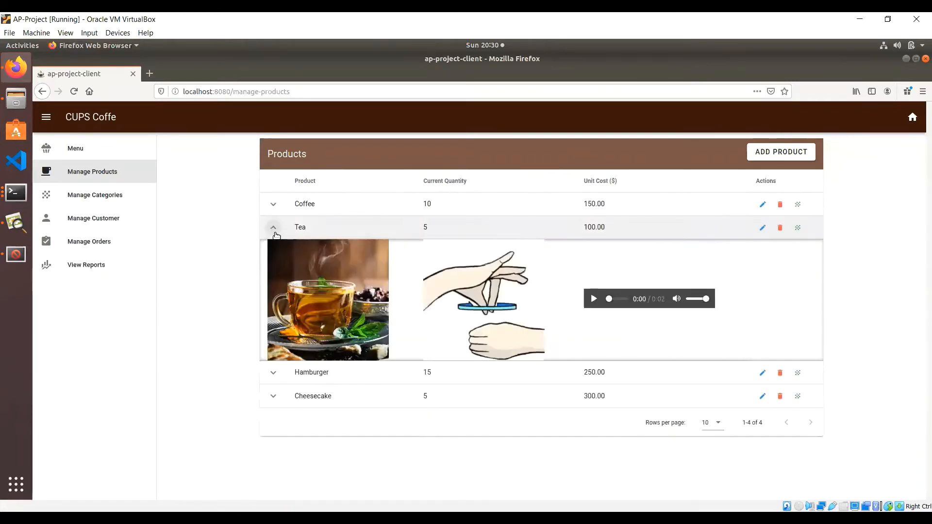
left_click(275, 234)
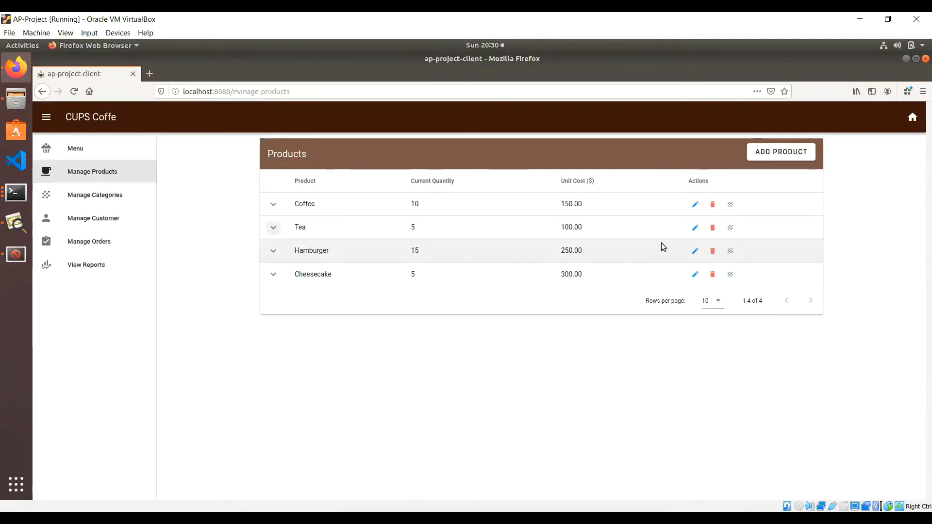
Step: Change Tea's quantity from 5 to 10 and update it
left_click(693, 229)
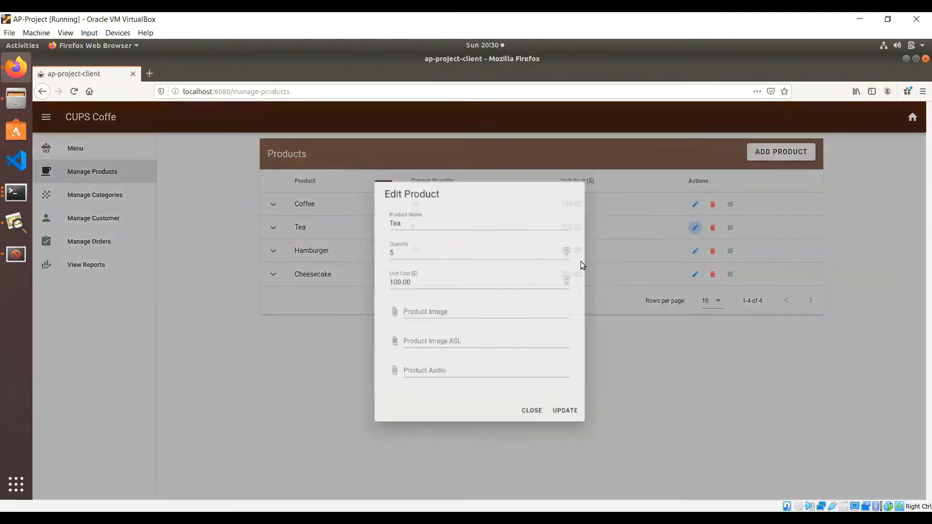
double_click(430, 243)
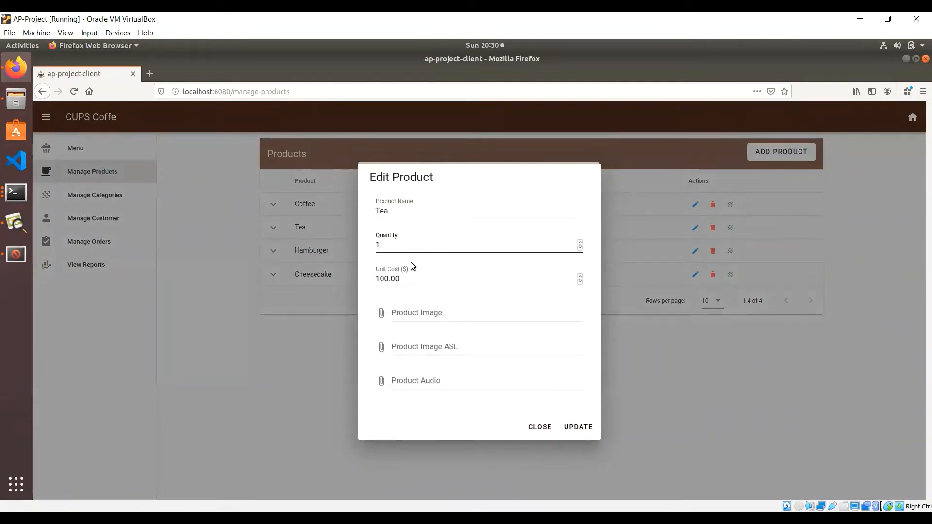
type("10")
left_click(579, 427)
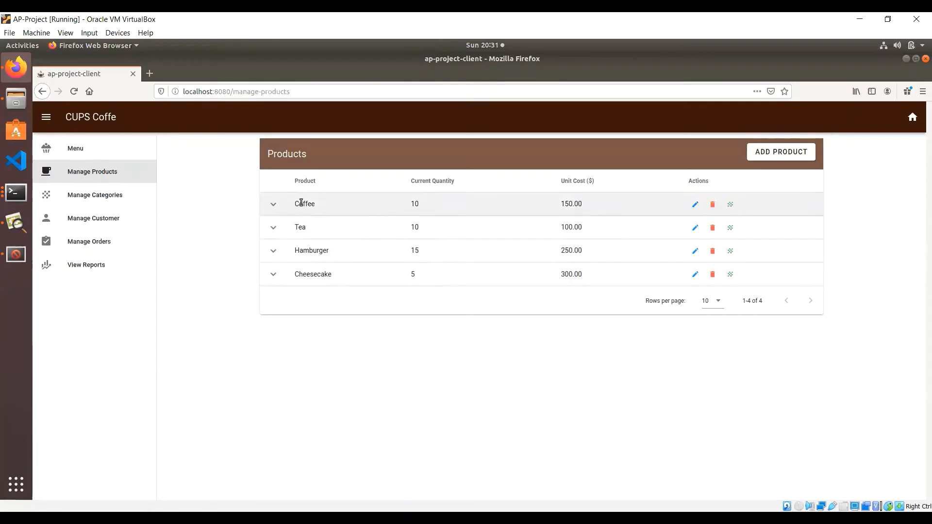
Step: Change Coffee's unit cost from 150.00 to 200 and update it
left_click(694, 205)
left_click(491, 279)
right_click(453, 282)
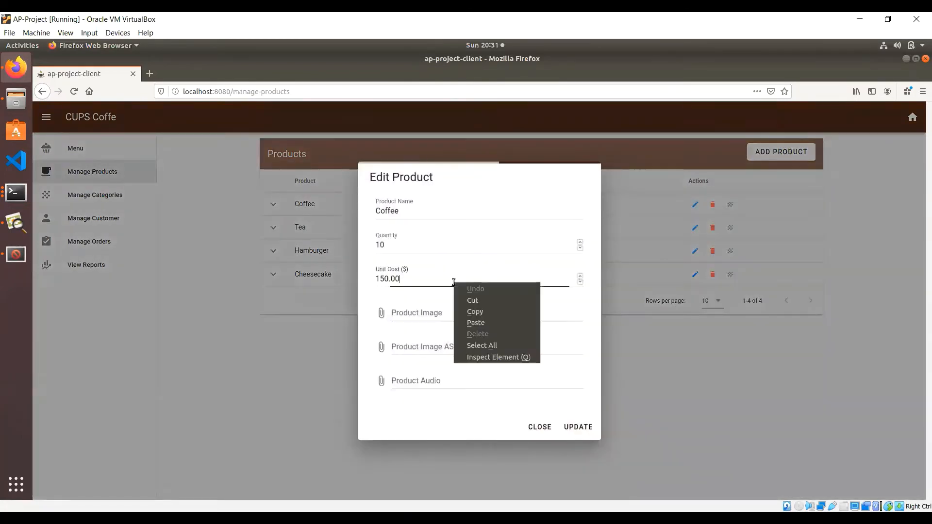
key("Escape")
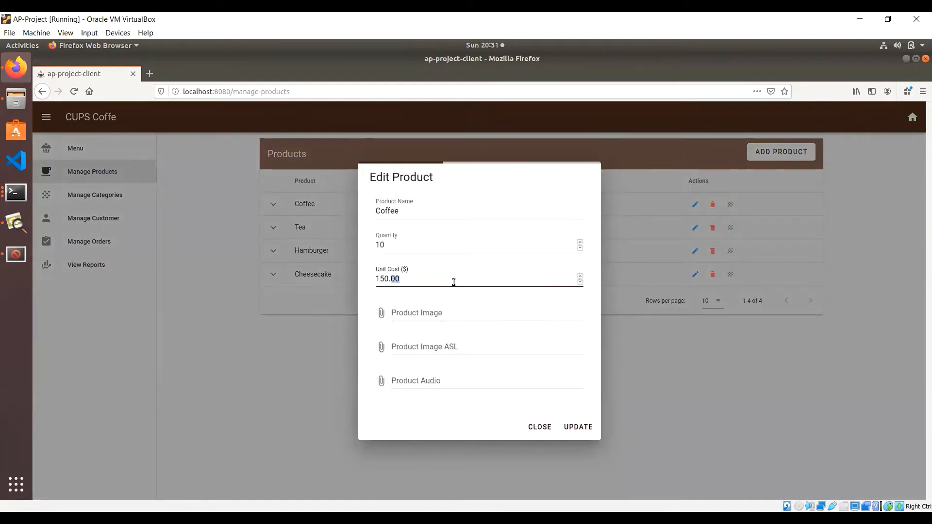
key("BackSpace")
key("BackSpace")
key("BackSpace")
key("BackSpace")
key("BackSpace")
key("BackSpace")
type("200")
left_click(575, 426)
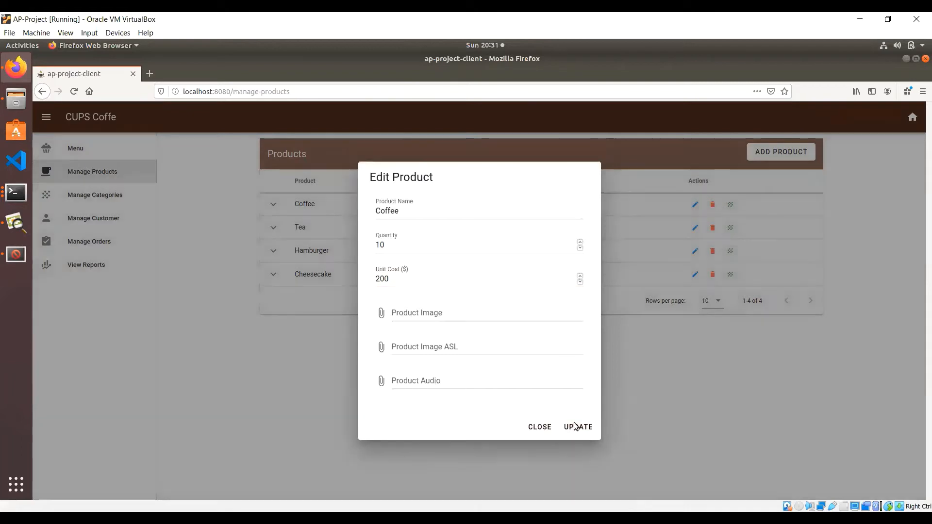
left_click(581, 327)
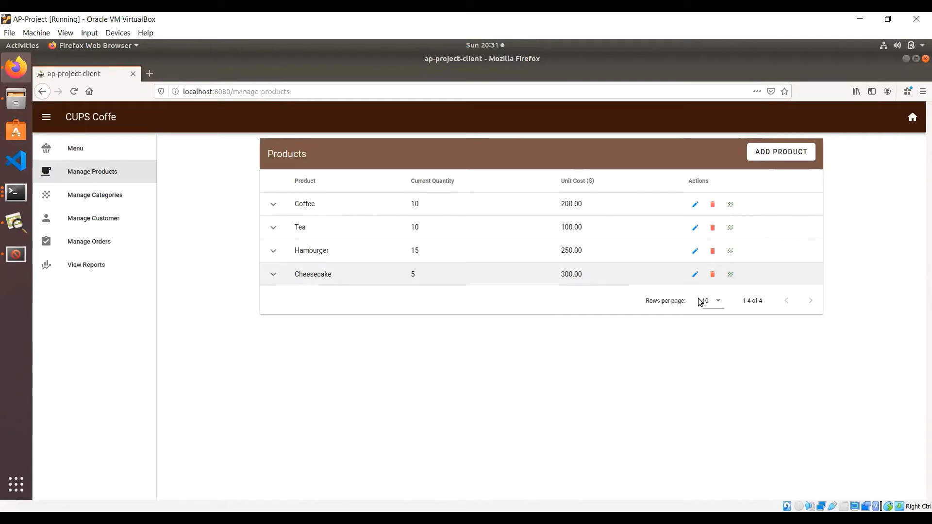
Step: Delete Cheesecake from the Products table, confirming the deletion, then go to the welcome page
left_click(712, 275)
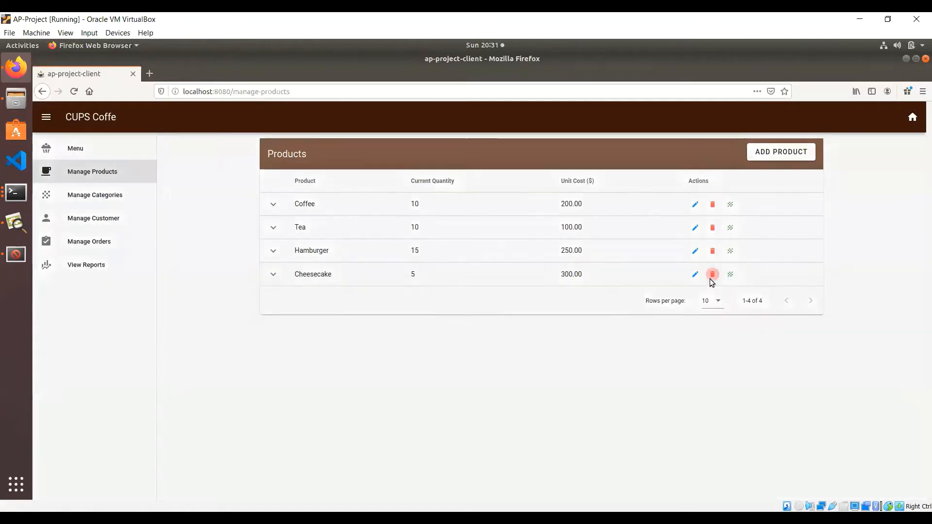
left_click(581, 325)
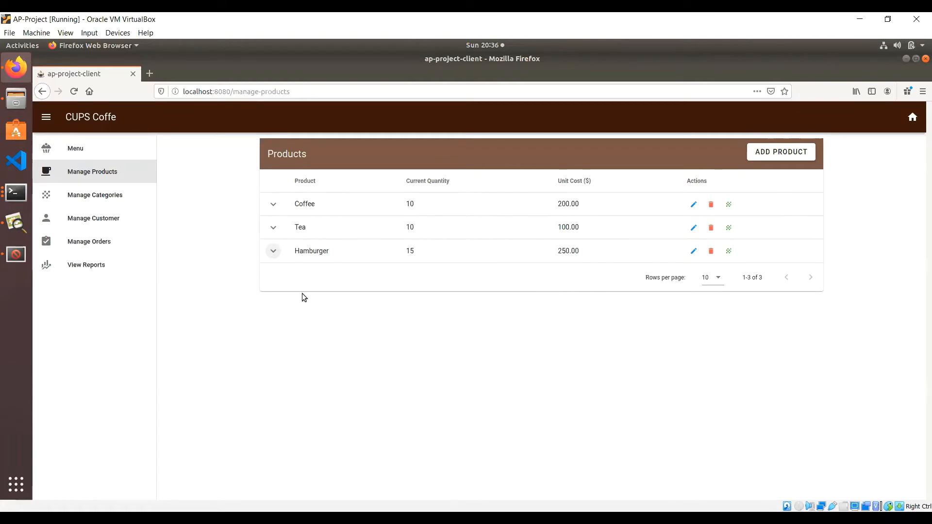
left_click(904, 120)
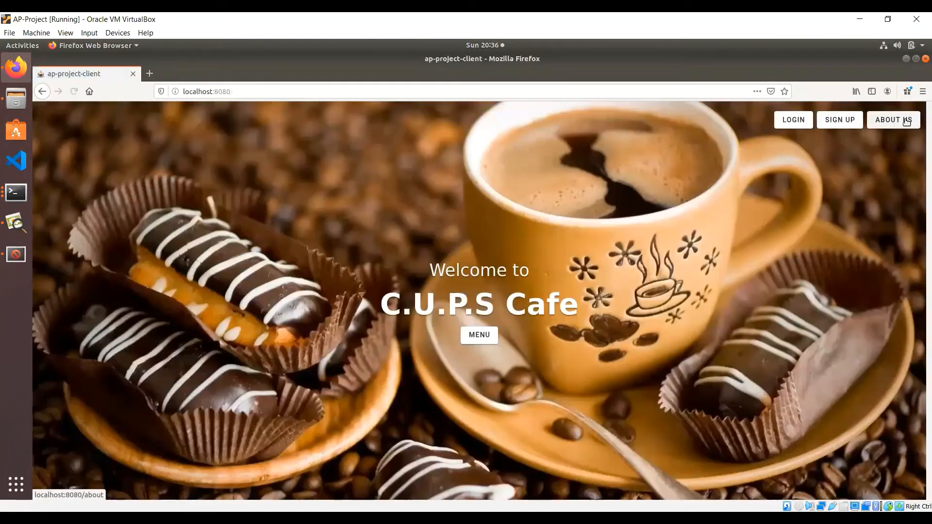
Step: Start a password-based customer registration and fill in the customer's first and last name
left_click(839, 120)
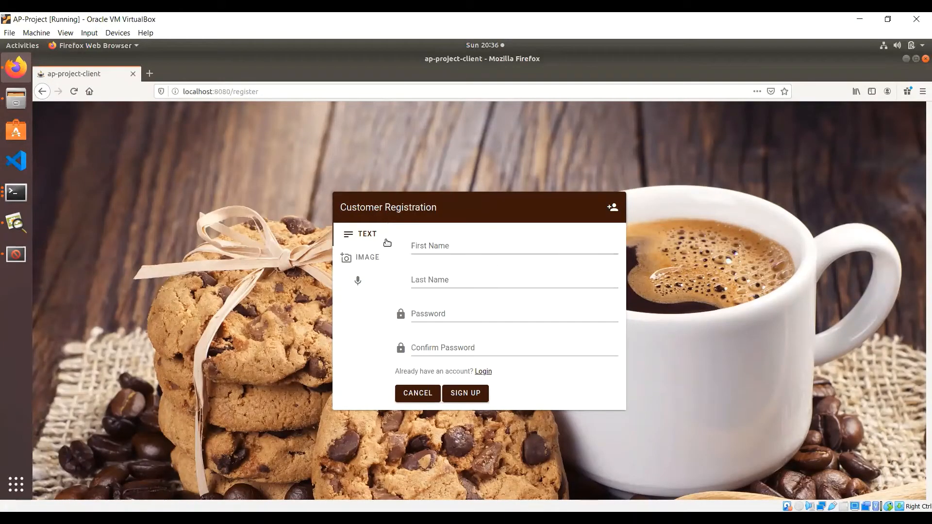
left_click(367, 258)
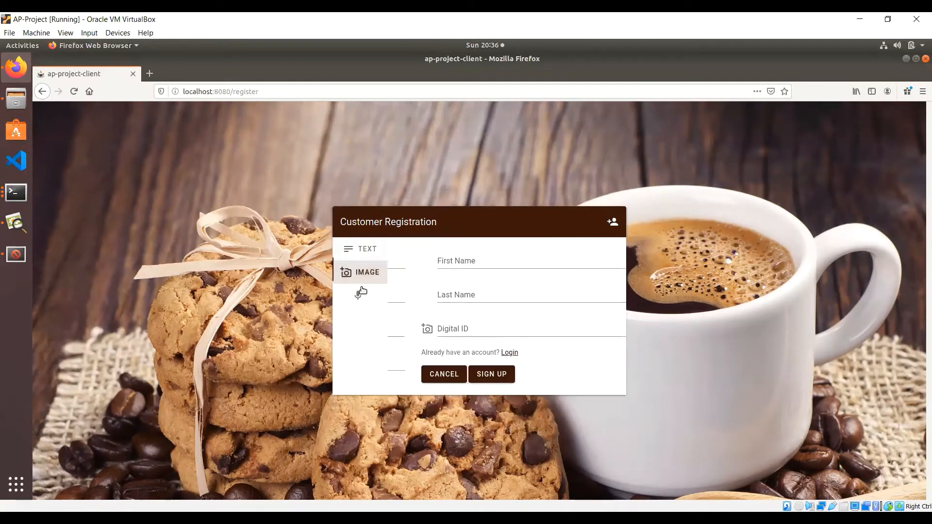
left_click(360, 295)
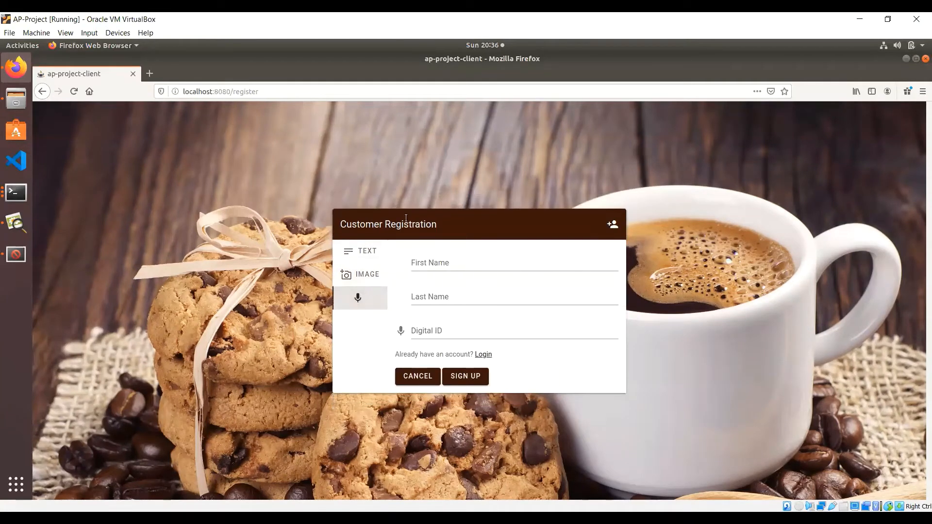
left_click(368, 251)
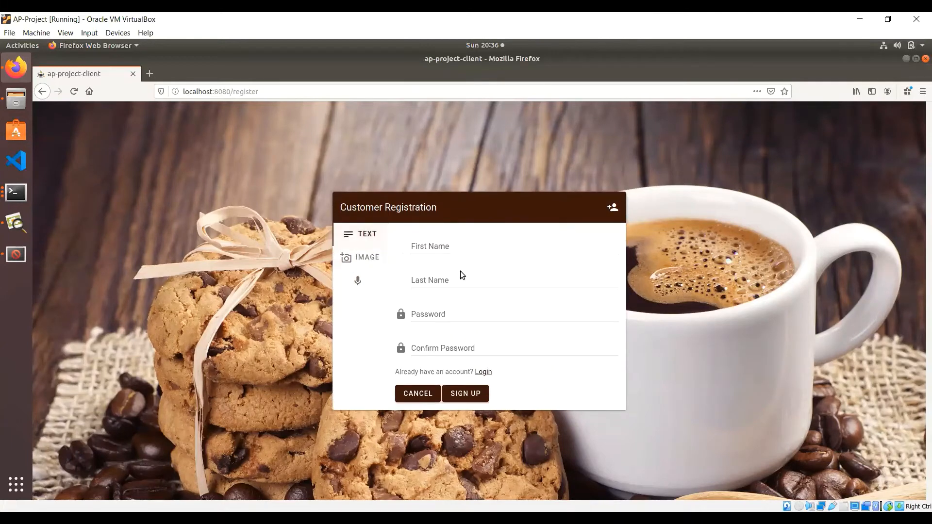
left_click(442, 239)
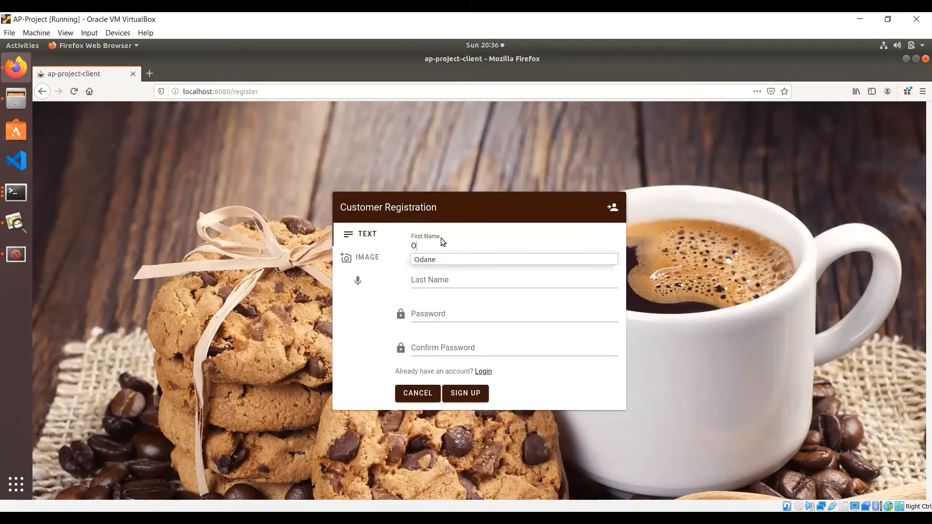
key("Tab")
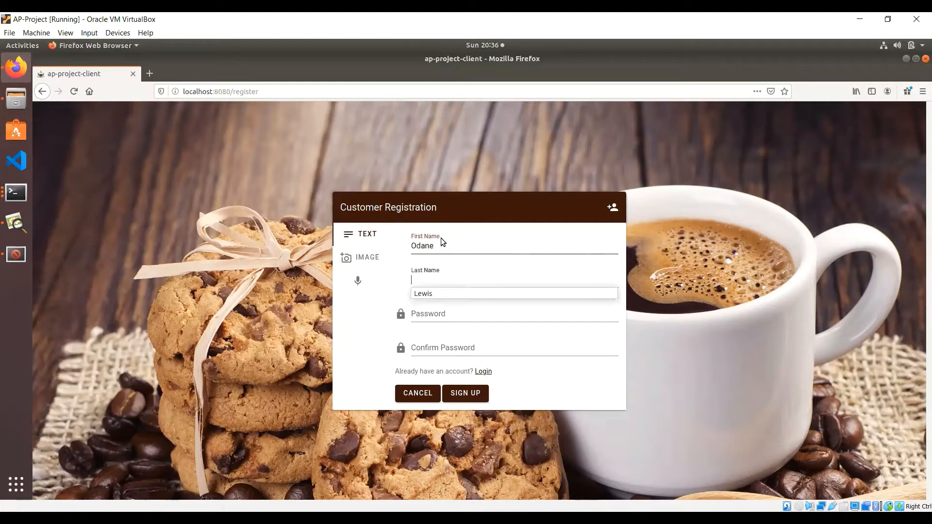
Step: Enter and confirm the account password, sign up, and return to the welcome page
left_click(443, 312)
type("••")
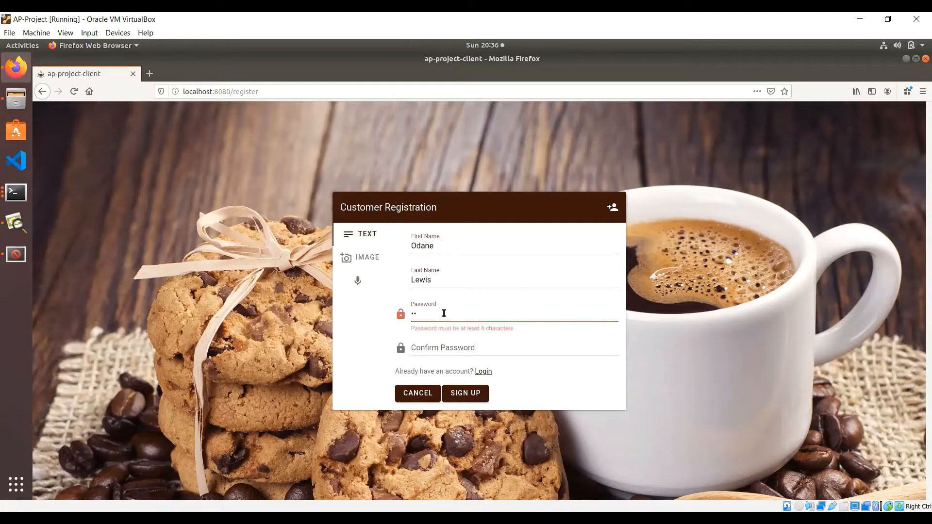
type("•••••")
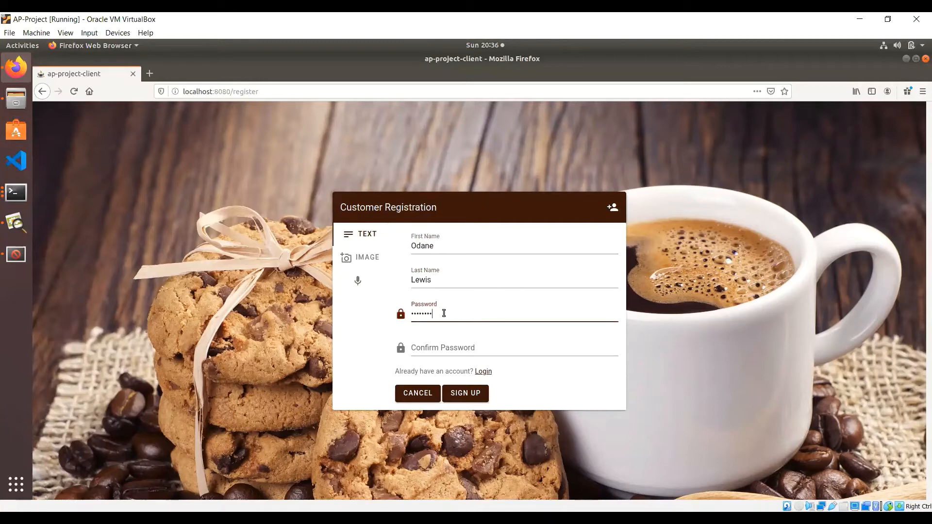
key("Tab")
type("••••••")
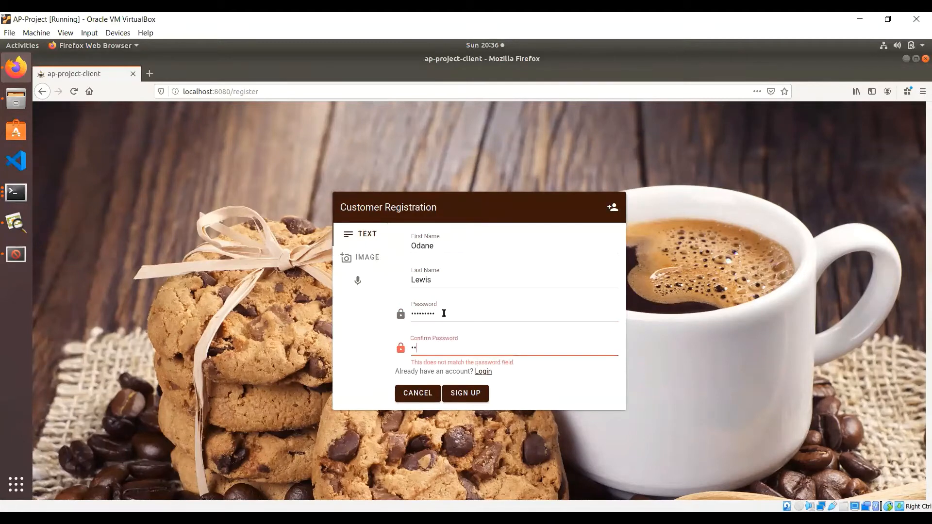
type("••")
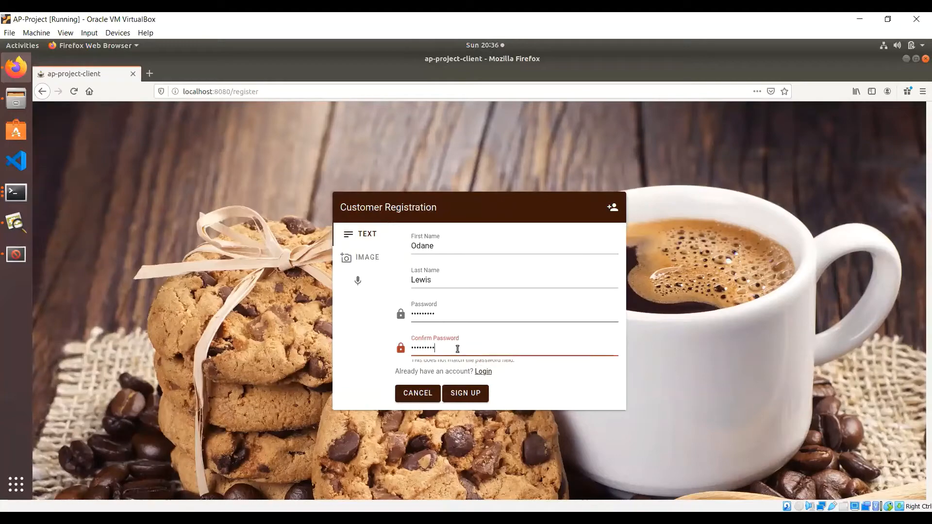
type("•")
left_click(462, 393)
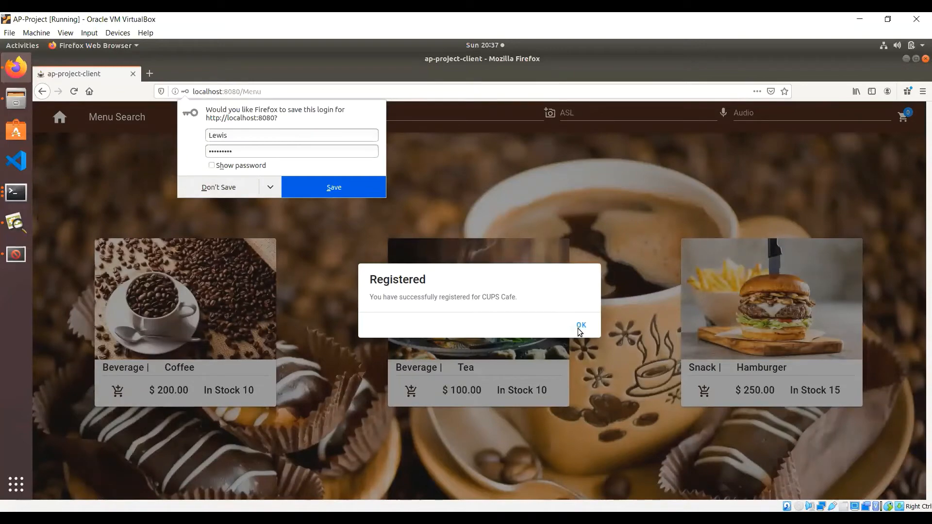
left_click(232, 186)
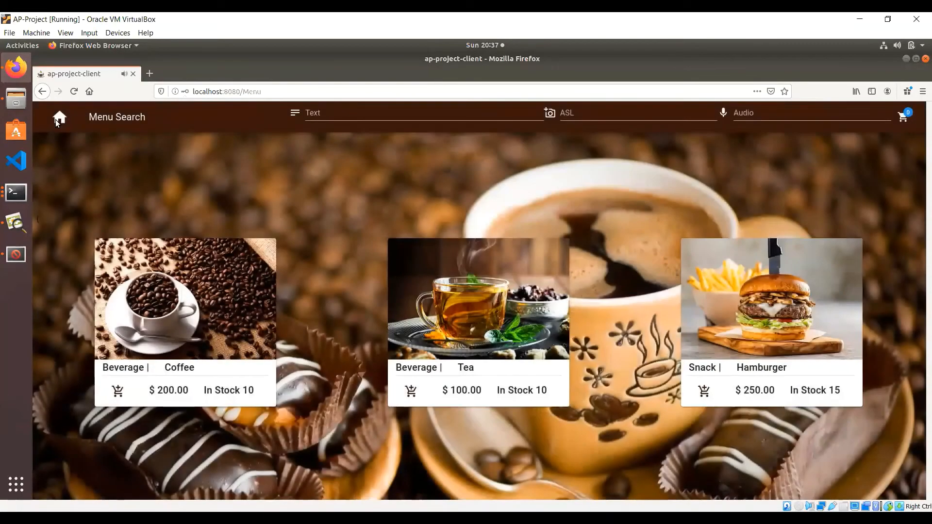
left_click(60, 116)
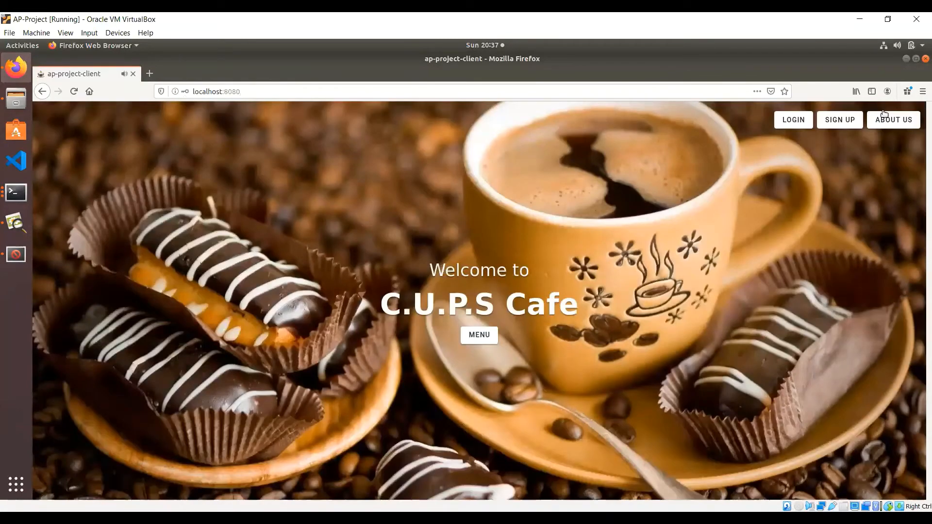
Step: Open the sign-up form and enter the new customer's first and last name
left_click(842, 126)
left_click(544, 243)
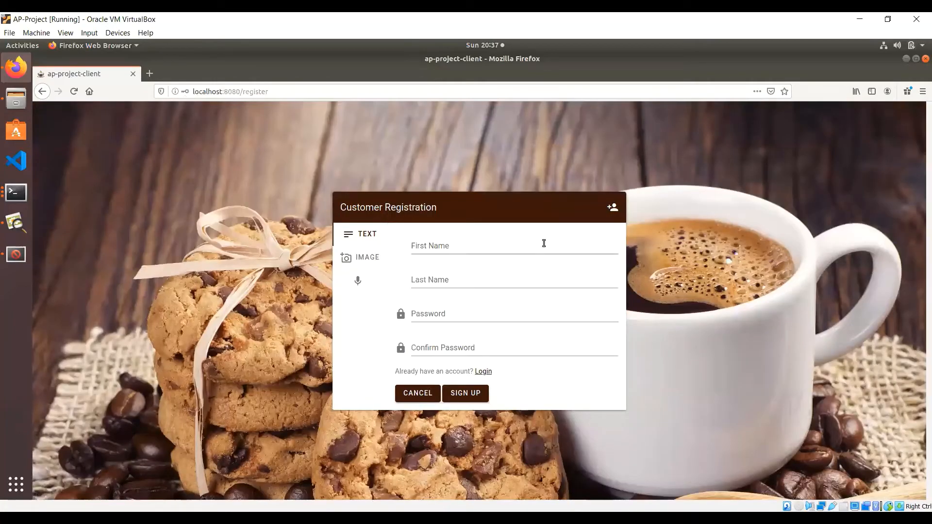
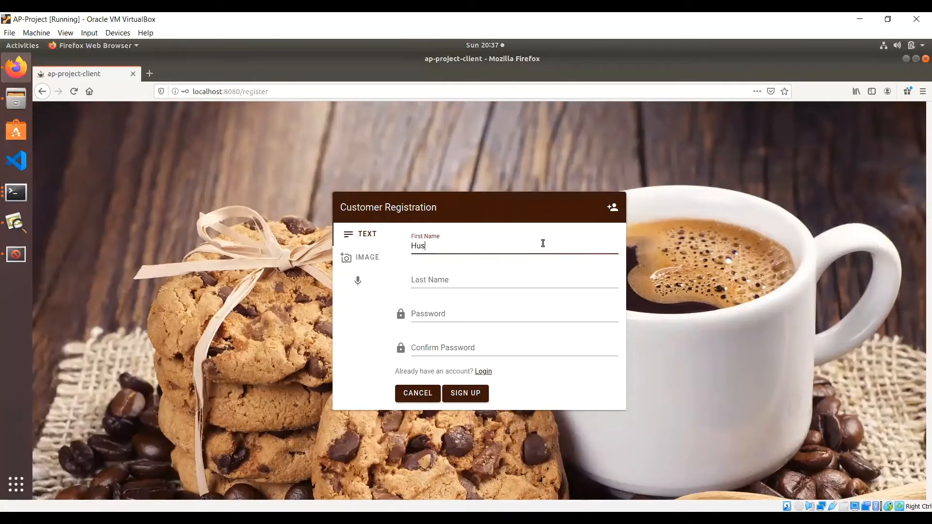
key("Tab")
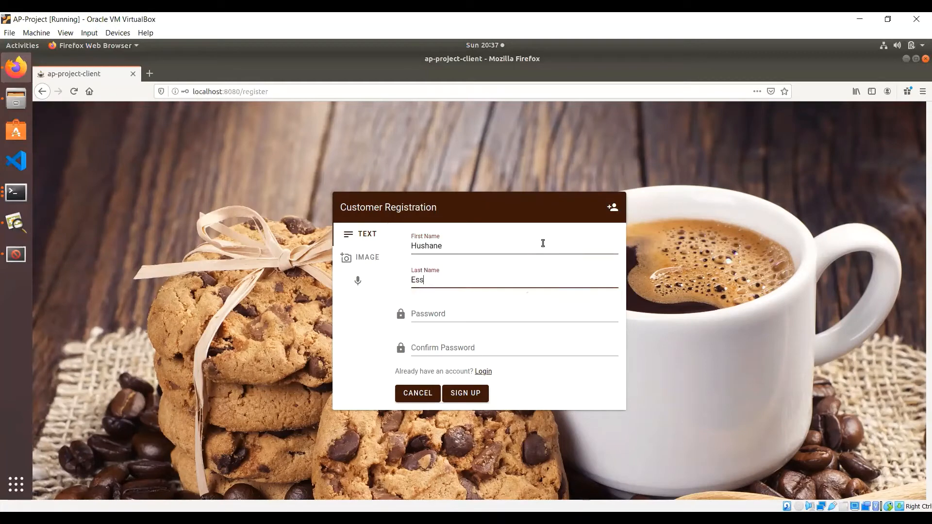
Step: Register the customer under the IMAGE option with fruitcup.jpg as Digital ID
left_click(360, 266)
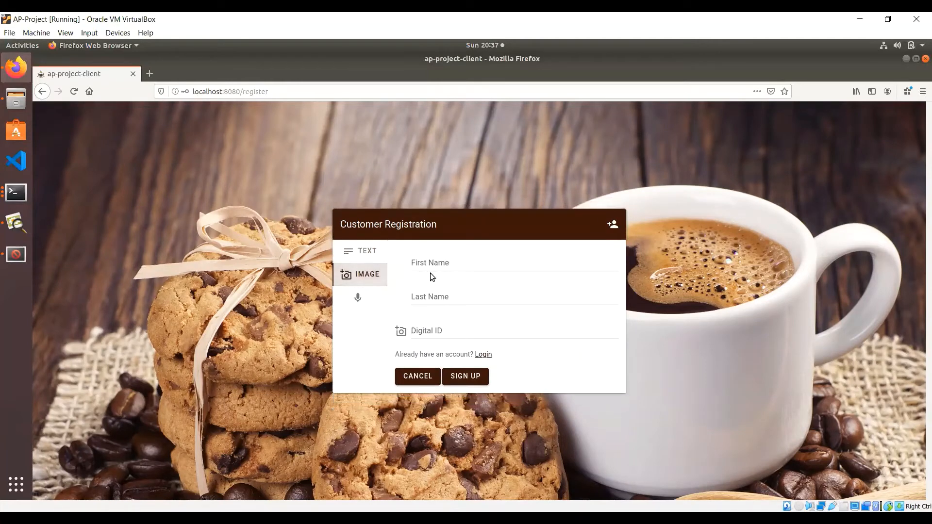
left_click(450, 266)
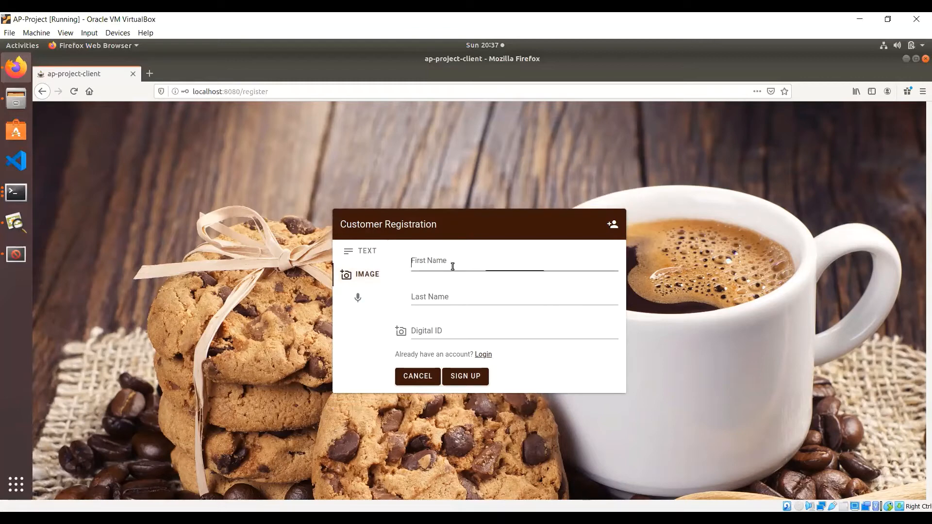
key("Tab")
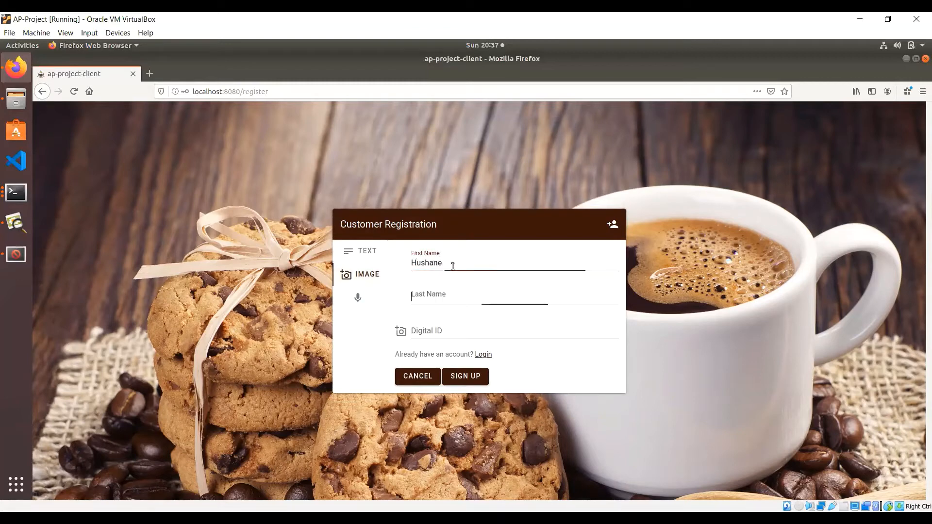
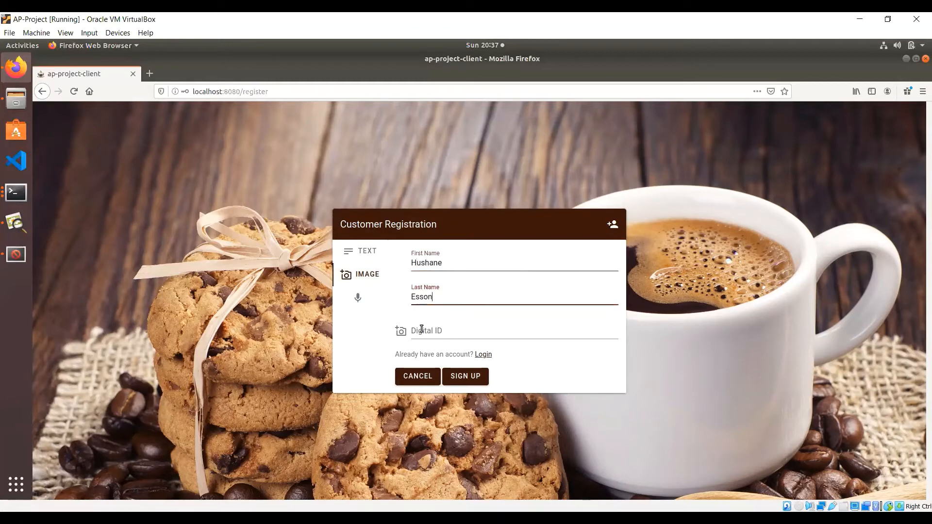
left_click(422, 330)
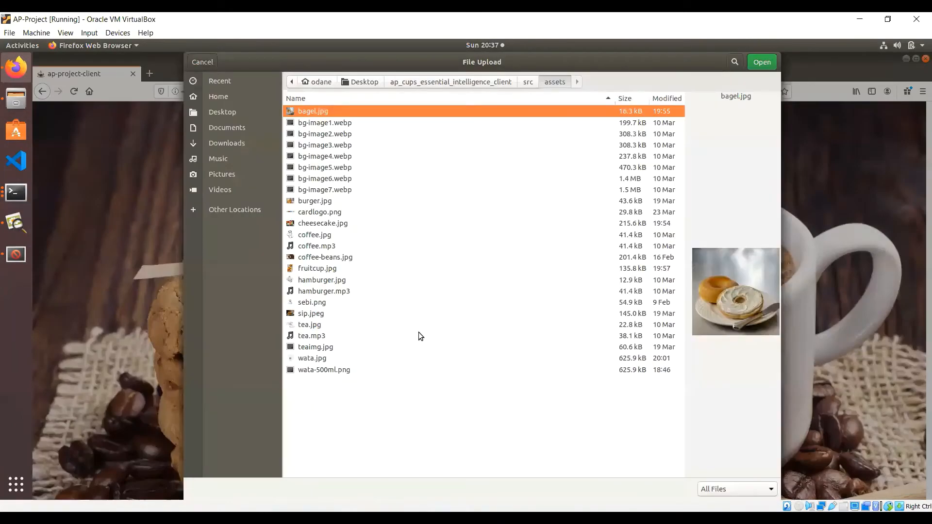
double_click(335, 270)
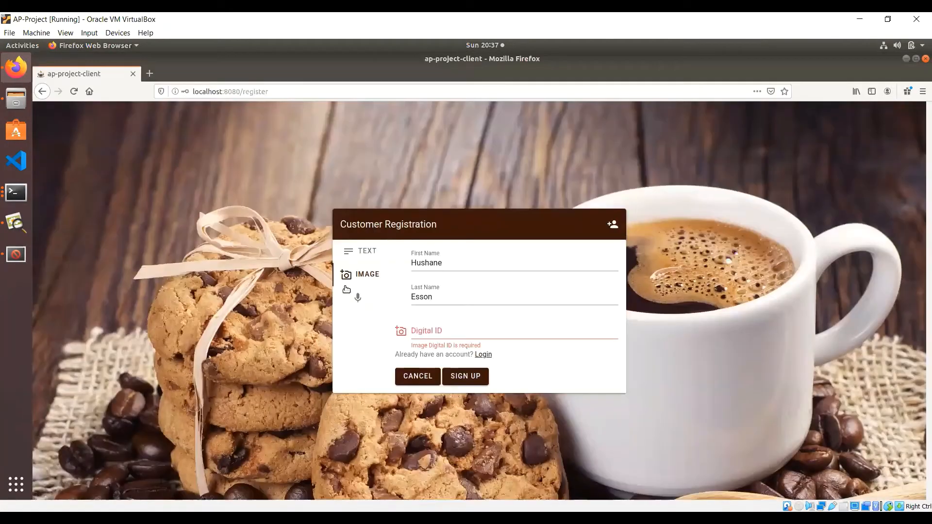
left_click(466, 380)
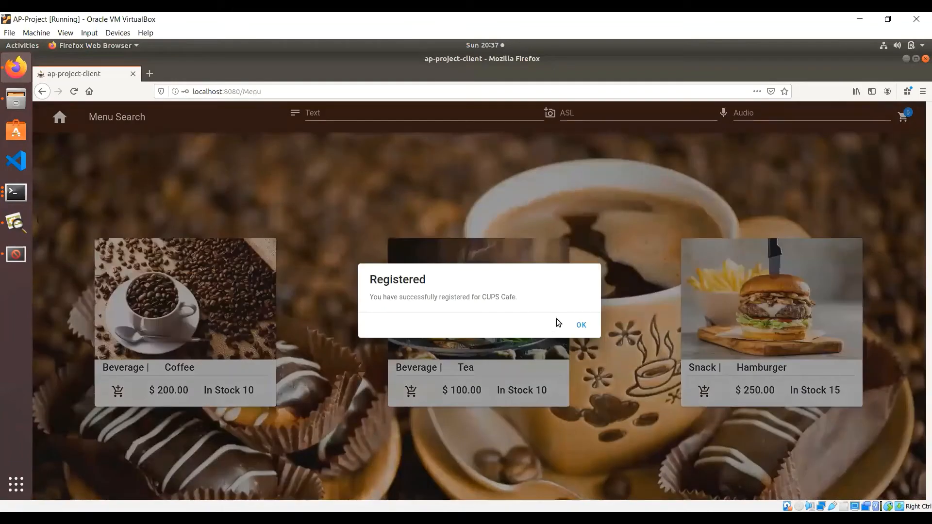
left_click(582, 326)
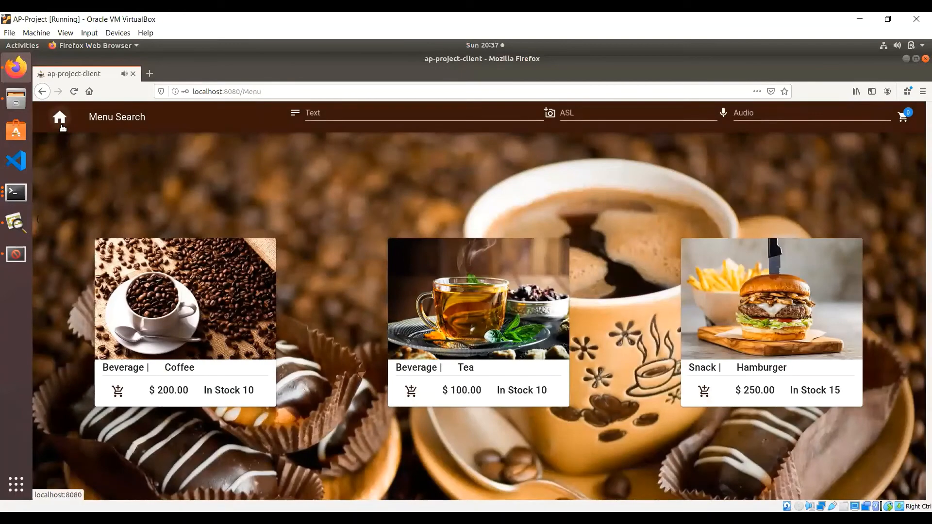
Step: Open localhost:8080/dashboard, view Manage Customer's list, then return to the welcome page
left_click(60, 125)
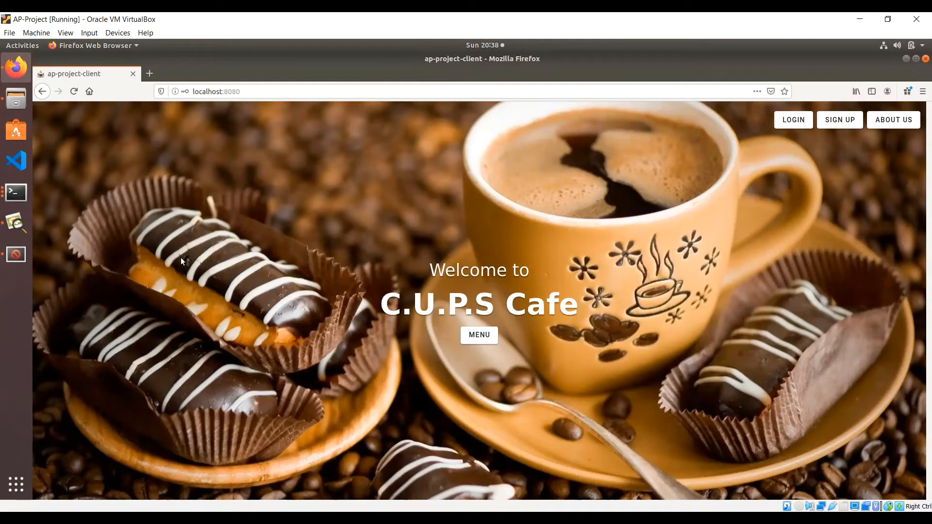
left_click(326, 92)
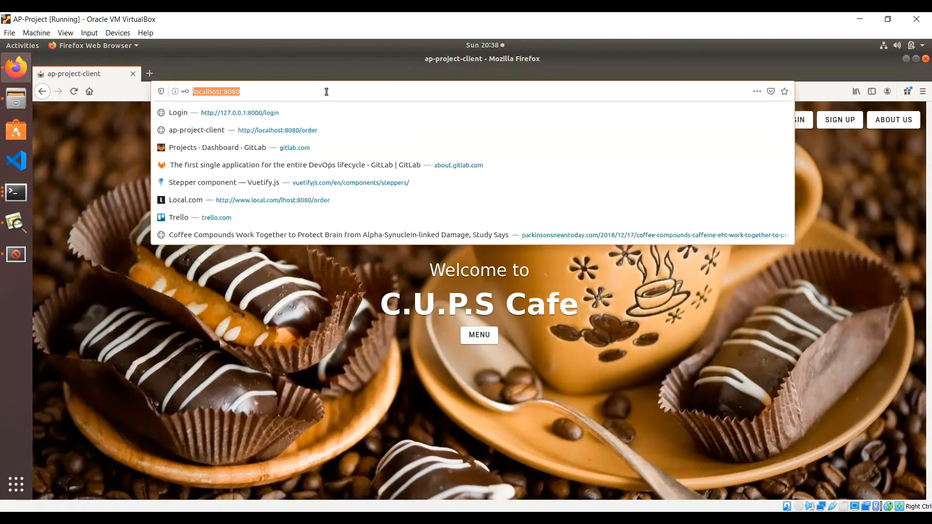
left_click(326, 91)
type(".")
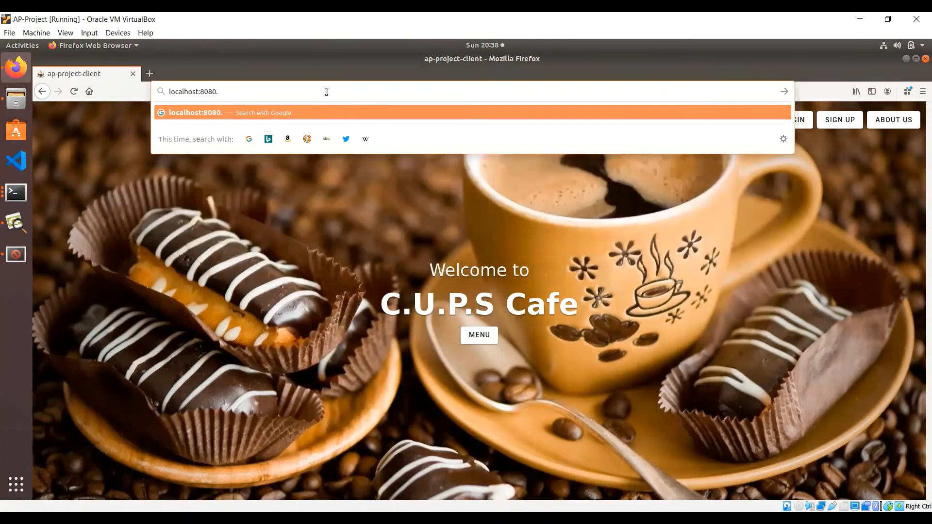
key("BackSpace")
type("/da")
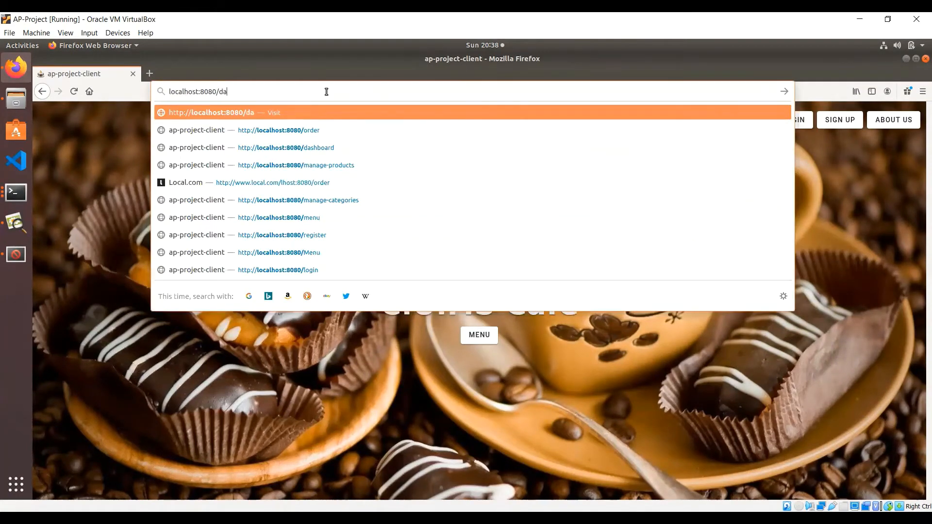
type("shboard")
key("Return")
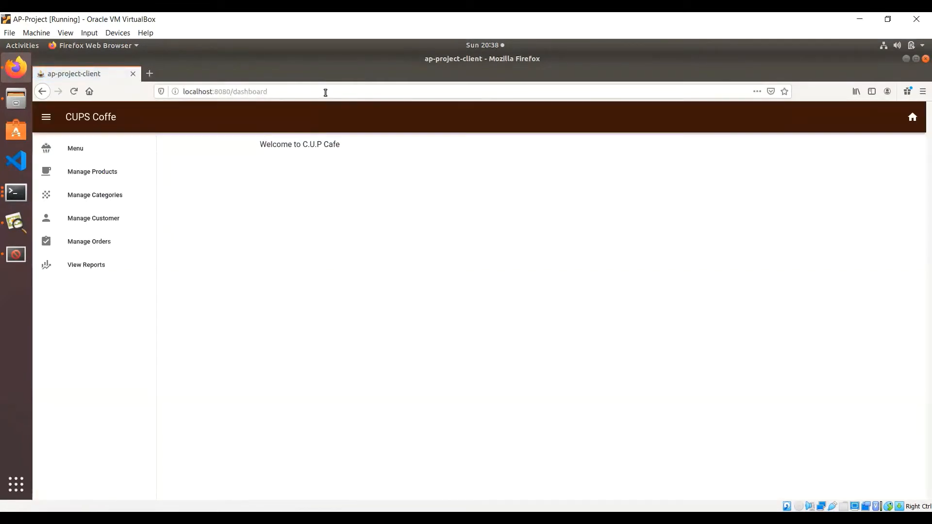
left_click(112, 222)
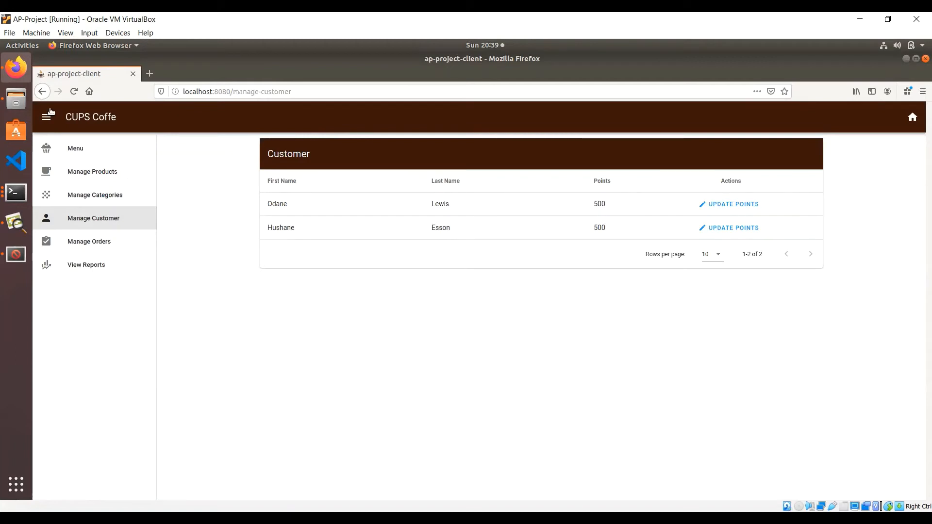
left_click(910, 119)
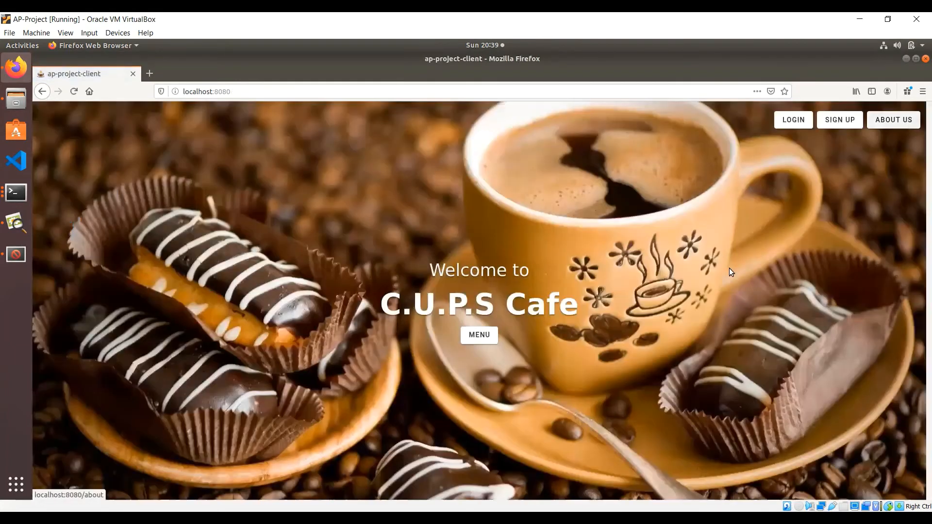
left_click(480, 335)
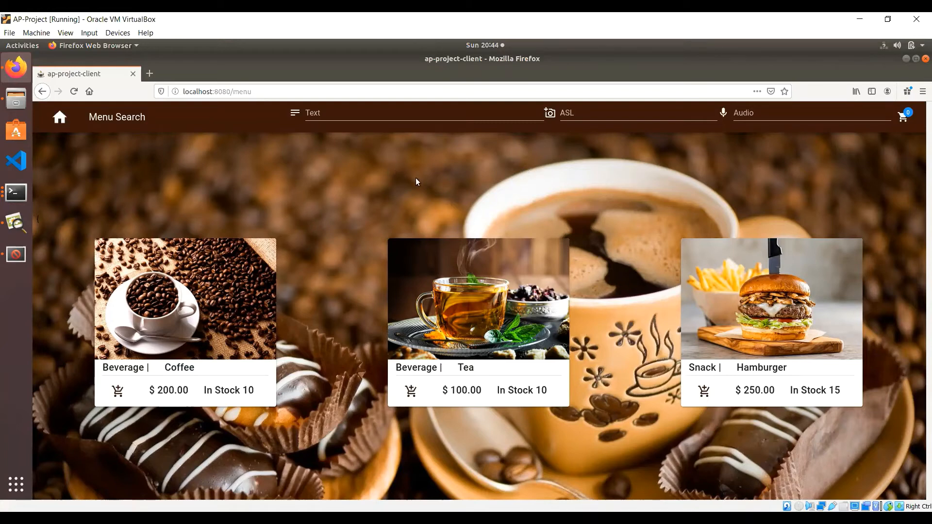
left_click(331, 115)
type("tea")
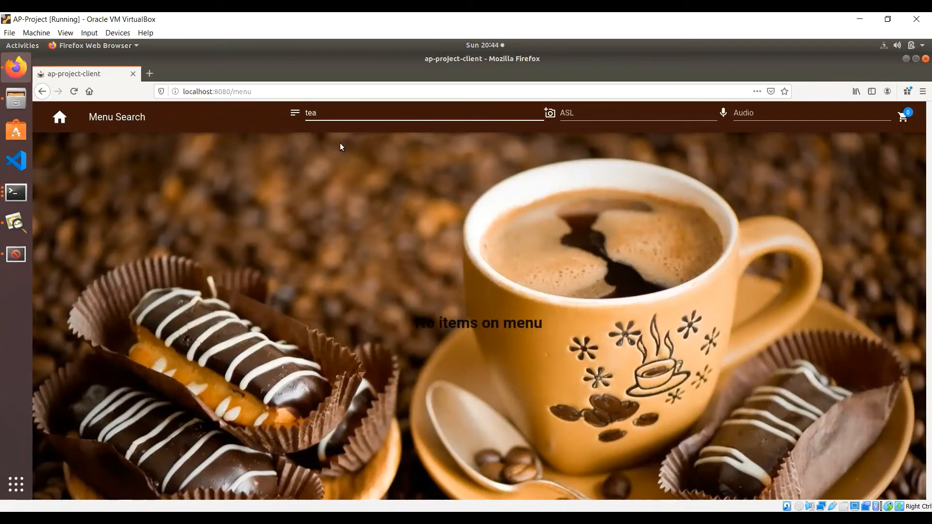
key("BackSpace")
key("BackSpace")
key("BackSpace")
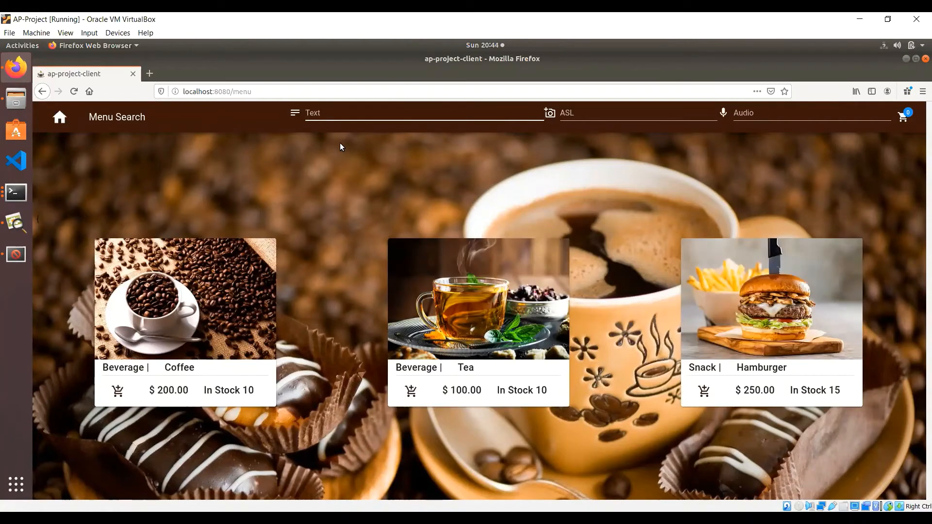
type("Tea")
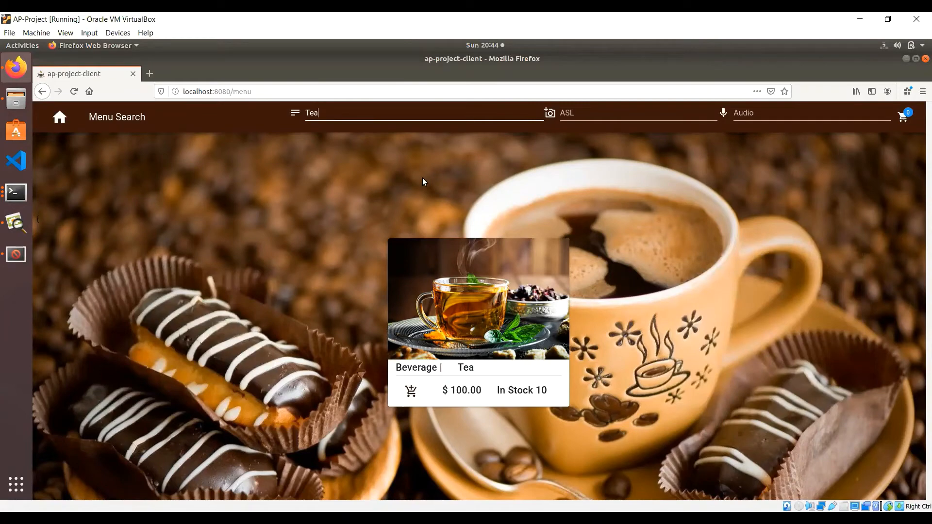
key("BackSpace")
key("BackSpace")
key("BackSpace")
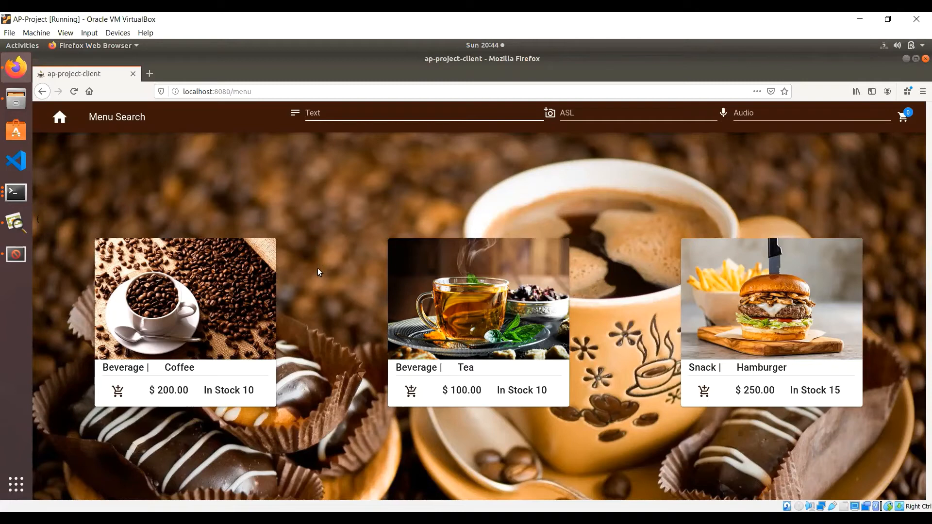
mouse_move(193, 299)
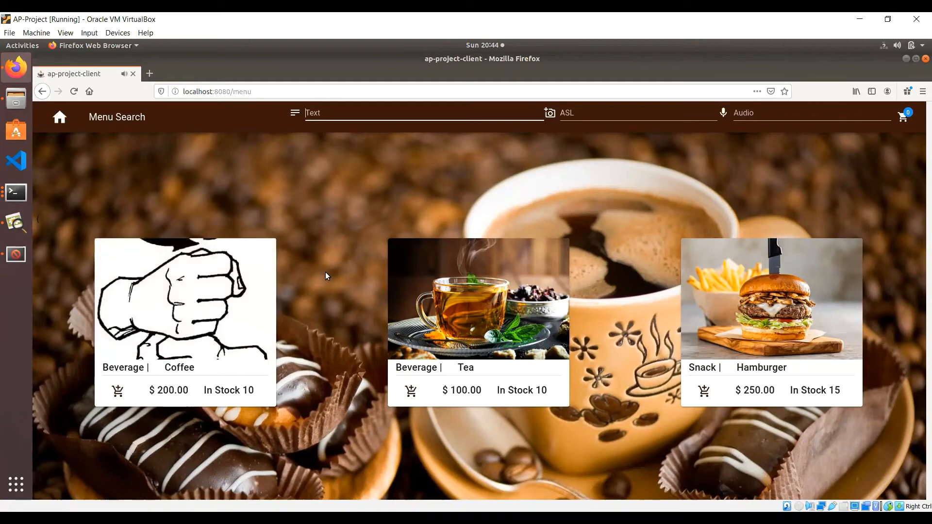
mouse_move(457, 289)
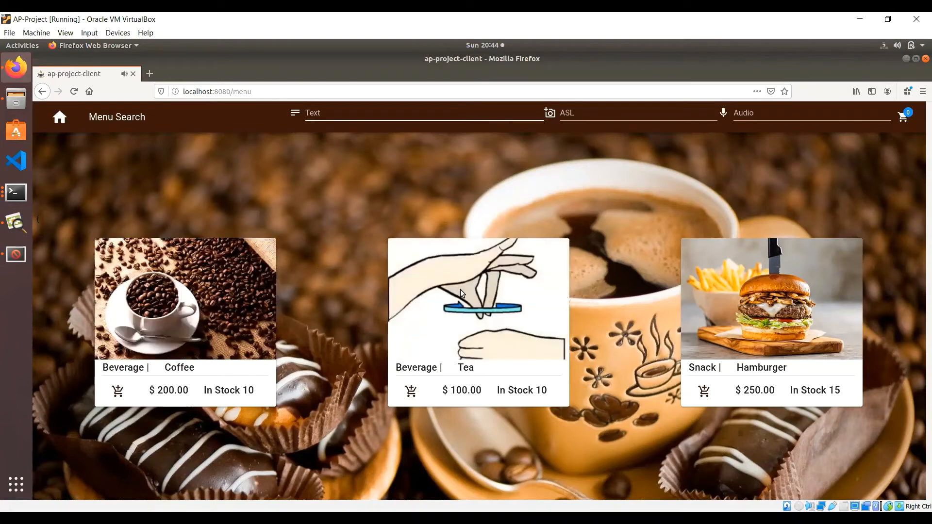
mouse_move(780, 290)
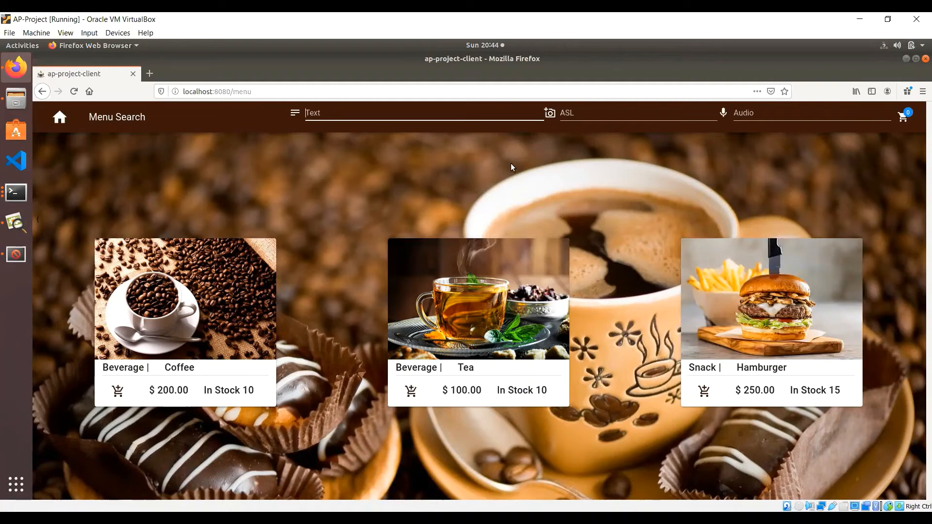
left_click(585, 114)
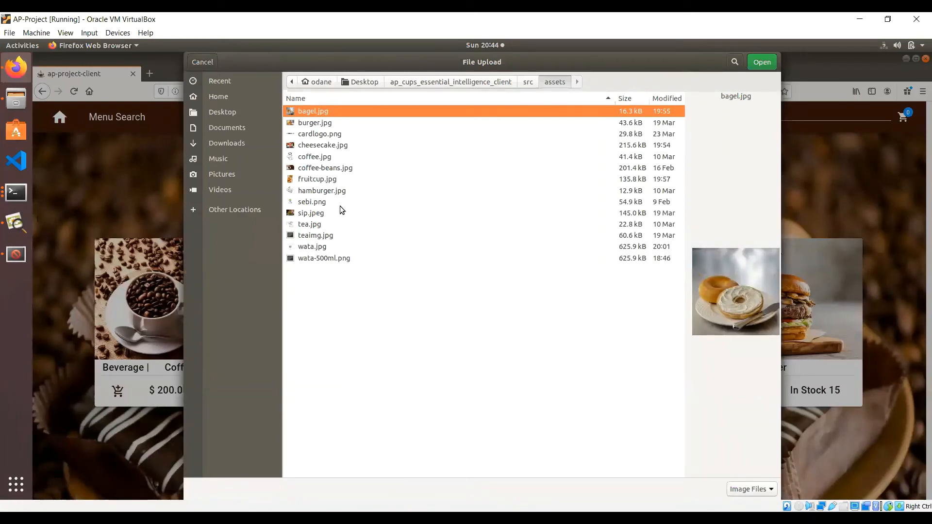
double_click(316, 157)
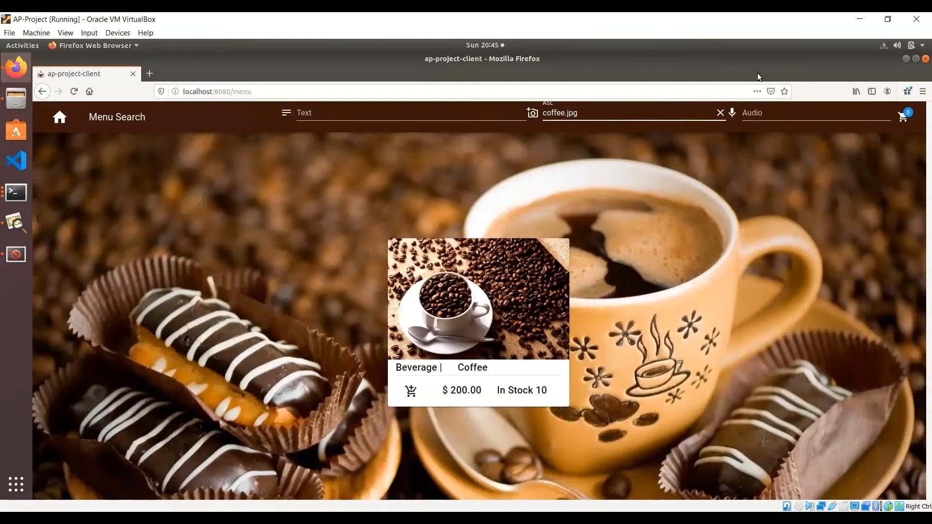
left_click(720, 113)
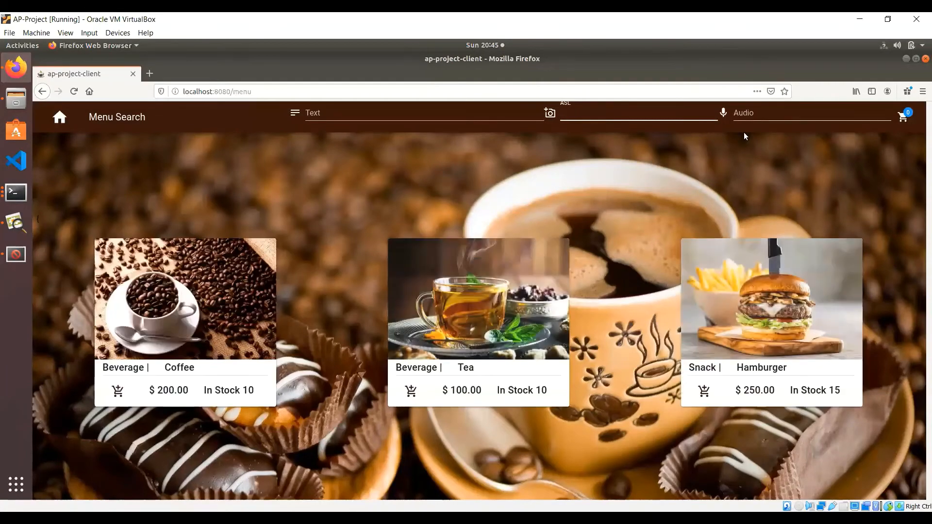
left_click(754, 115)
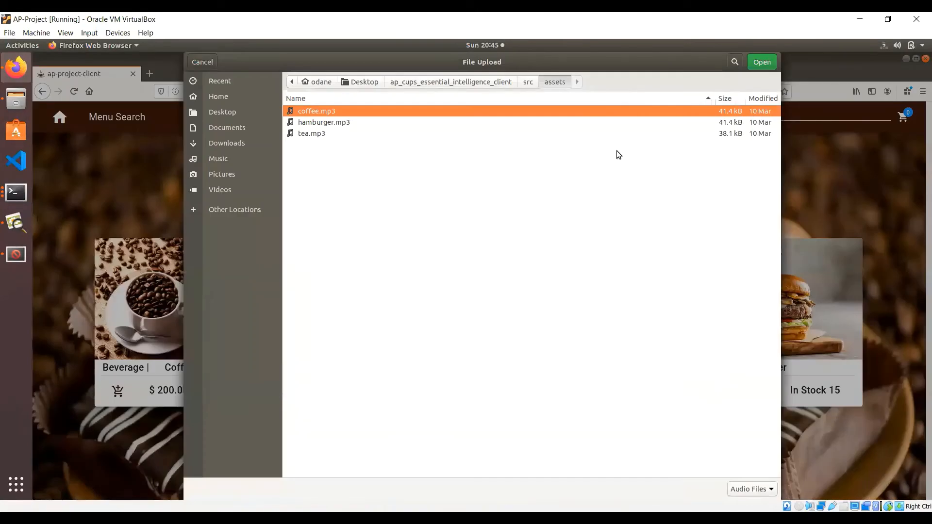
double_click(338, 126)
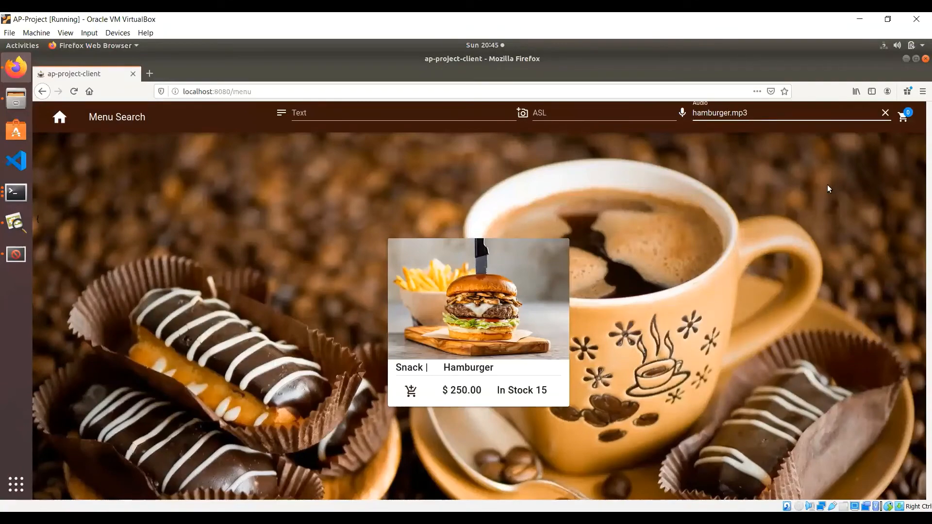
left_click(885, 114)
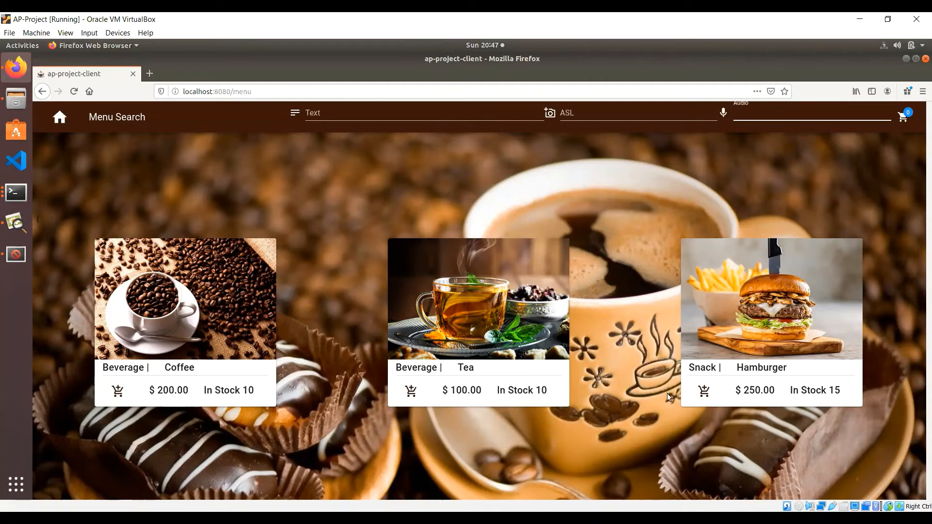
Step: Check out one Hamburger and one Tea ($350) through to the Confirm Your Order form
left_click(704, 390)
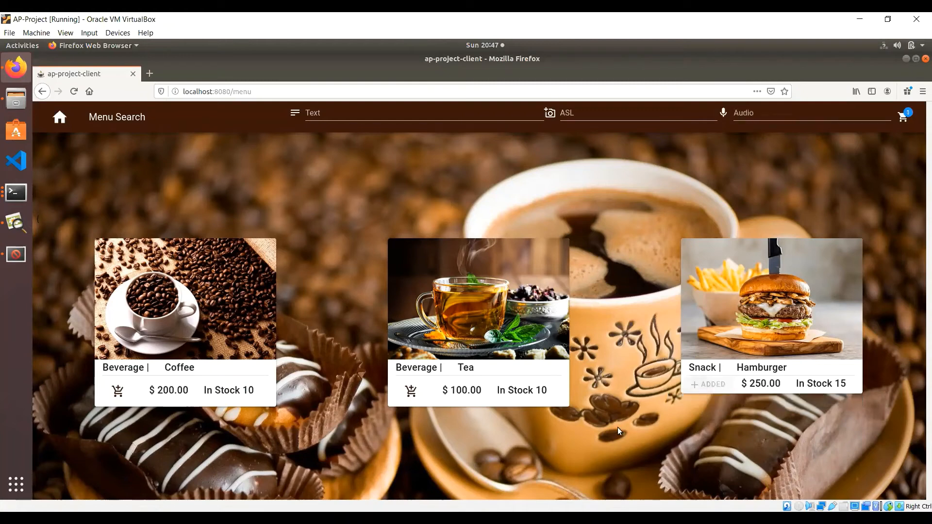
left_click(410, 391)
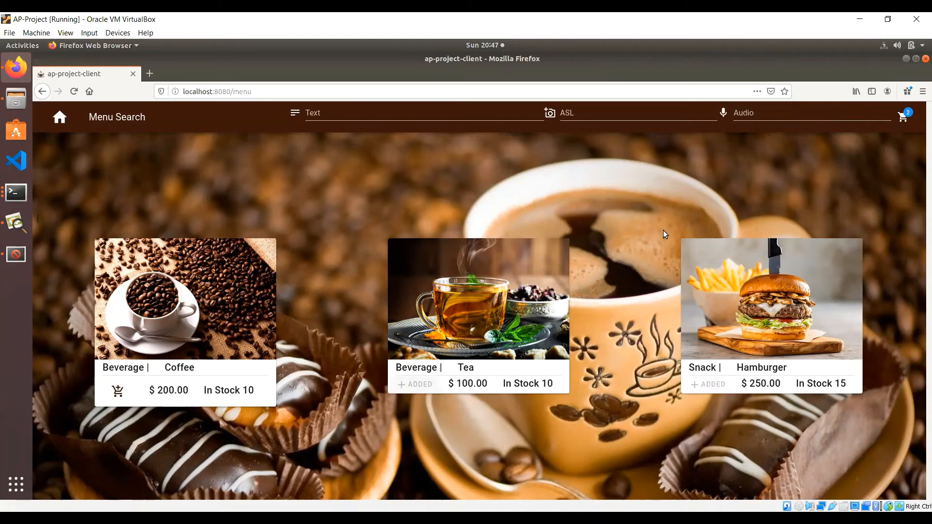
left_click(904, 124)
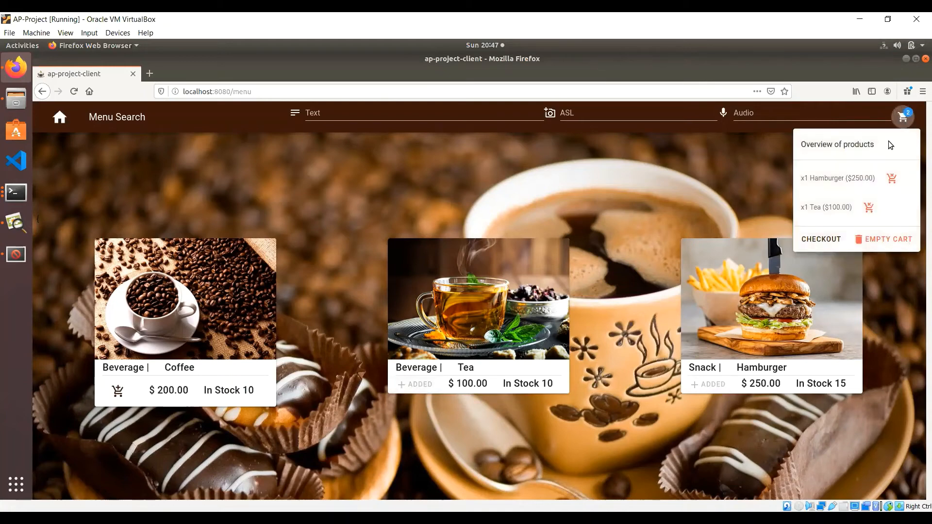
left_click(816, 240)
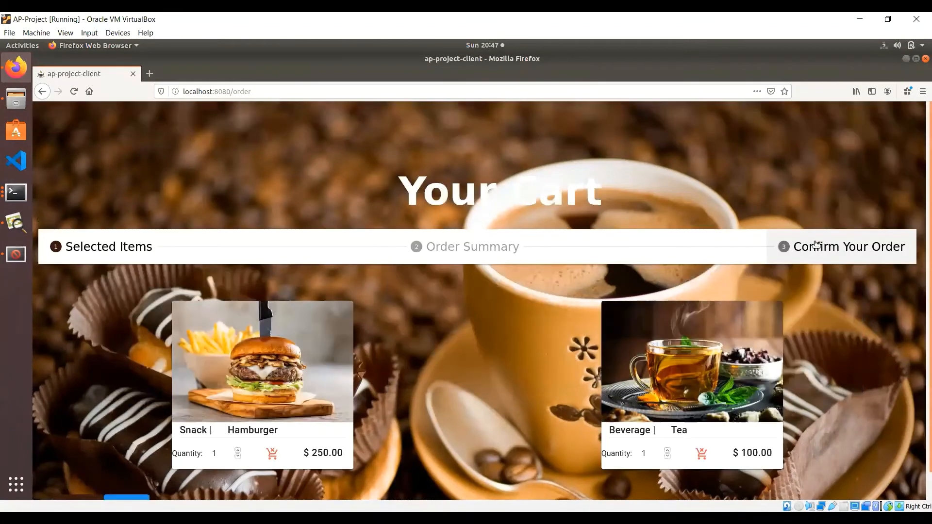
scroll(588, 348, "down", 1)
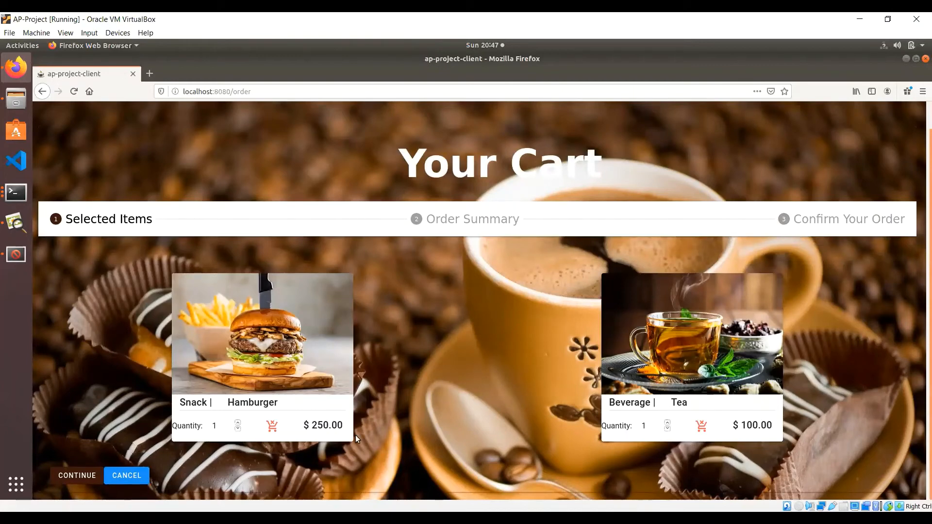
left_click(237, 428)
left_click(451, 223)
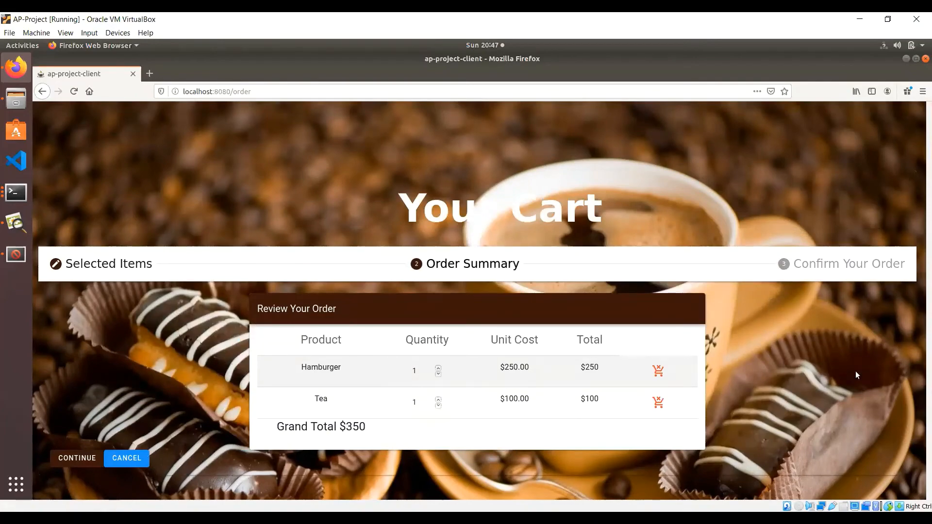
left_click(828, 270)
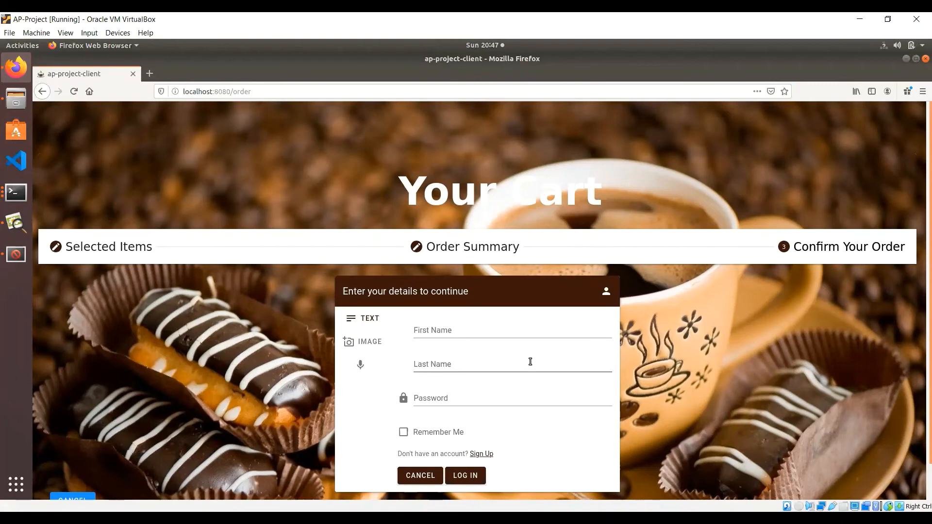
Step: Log in with the customer's first name, last name and password to place the order
left_click(516, 328)
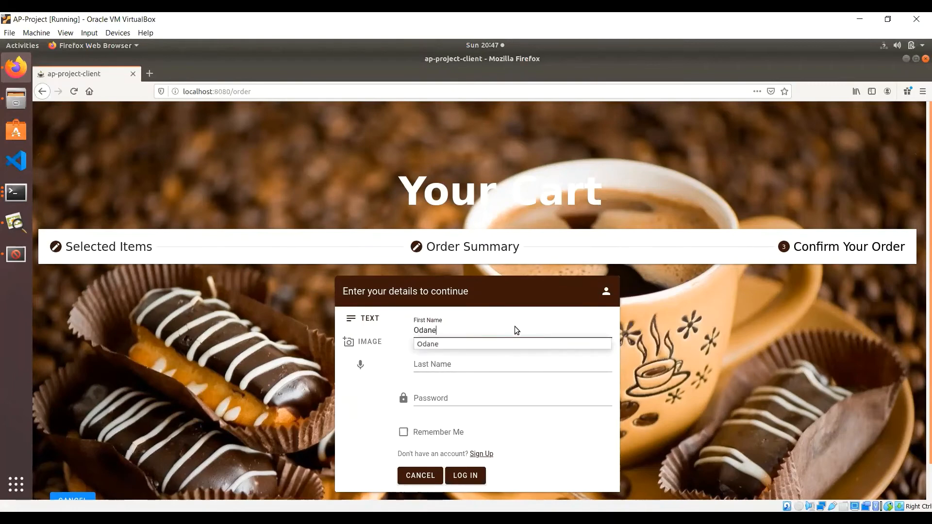
key("Tab")
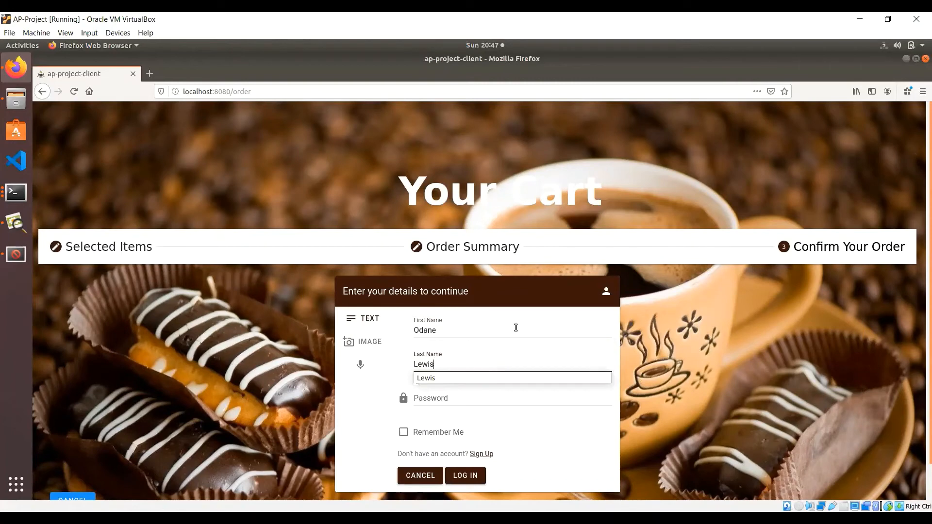
key("Tab")
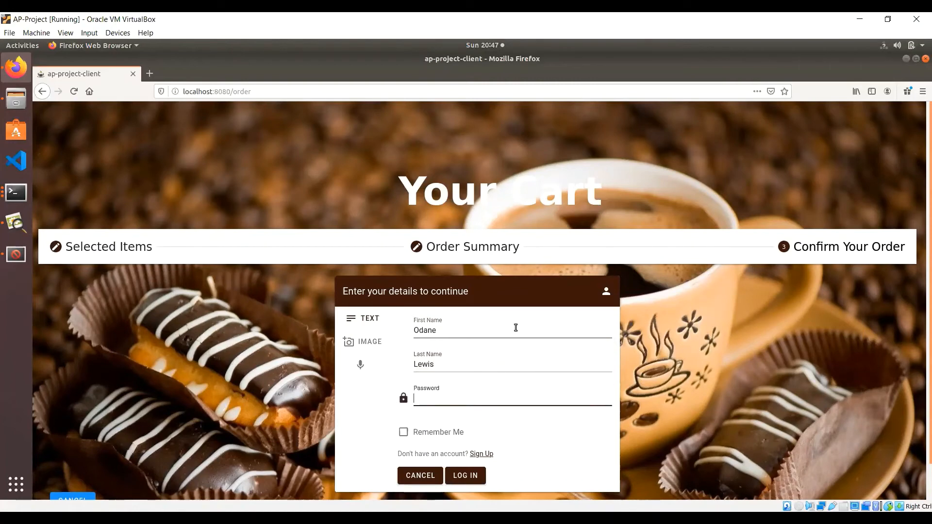
type("•••••••••")
left_click(474, 477)
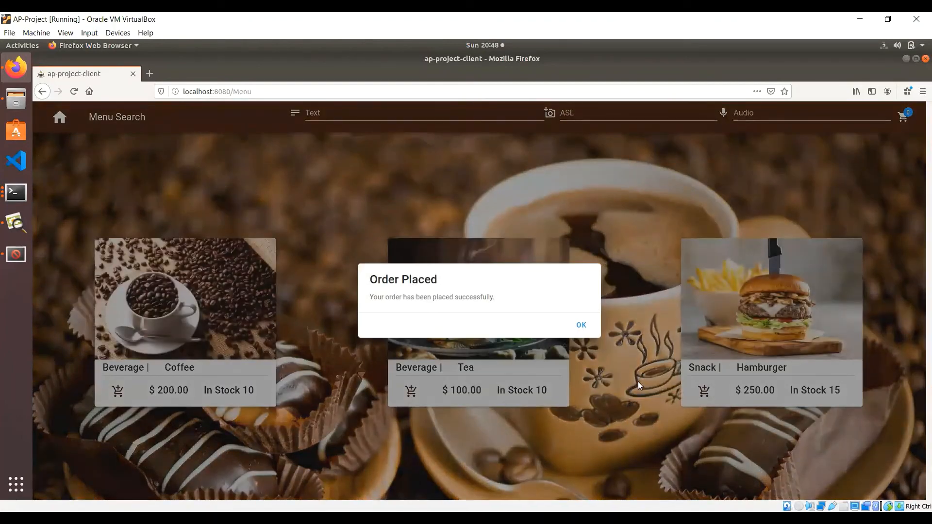
left_click(586, 331)
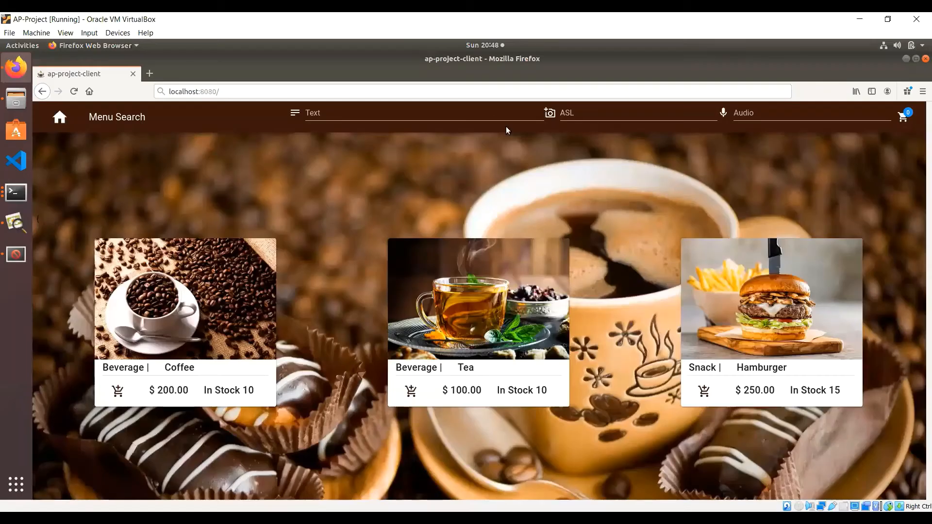
left_click(453, 93)
key("End")
type("dash")
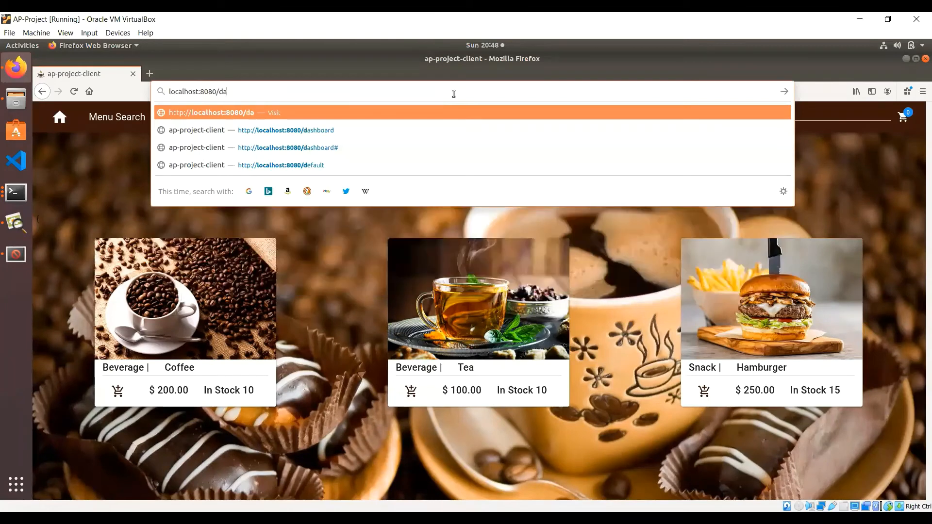
type("board")
key("Return")
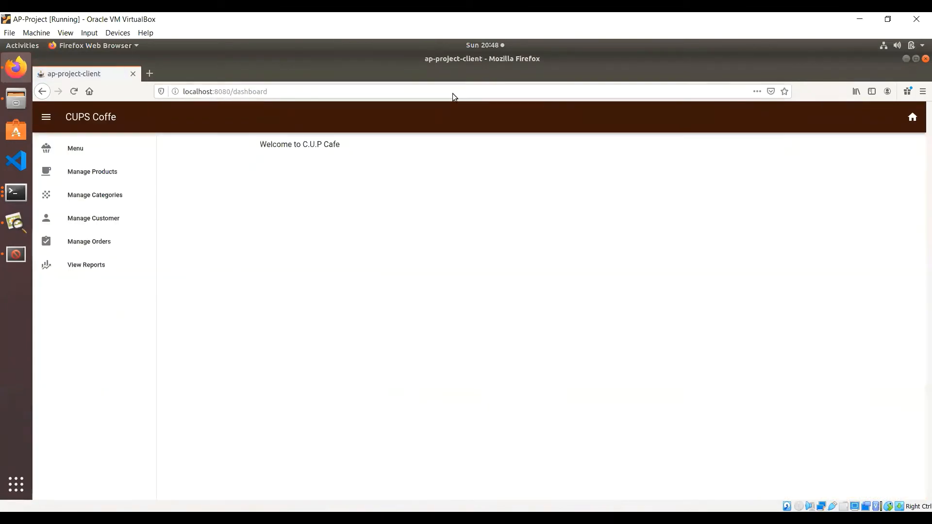
left_click(110, 222)
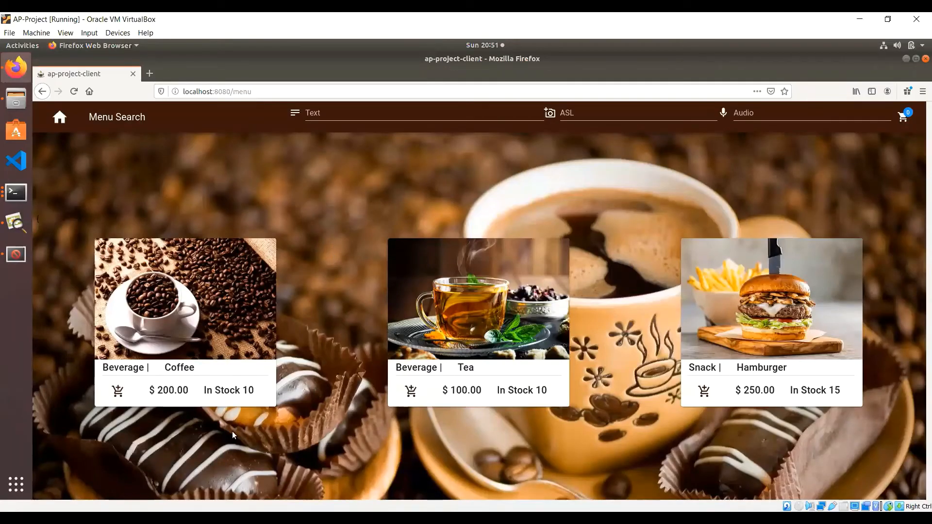
Step: Add one Coffee and one Tea to the cart and proceed to checkout
left_click(118, 391)
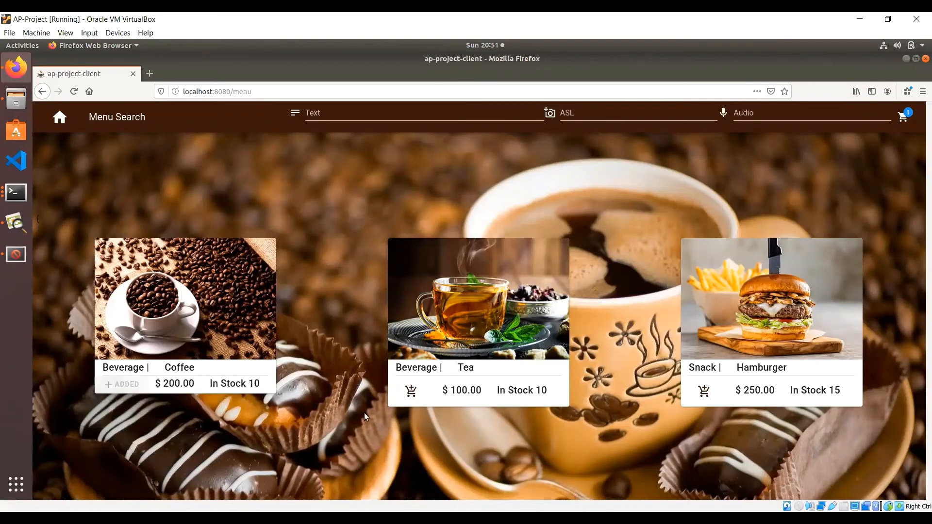
left_click(411, 390)
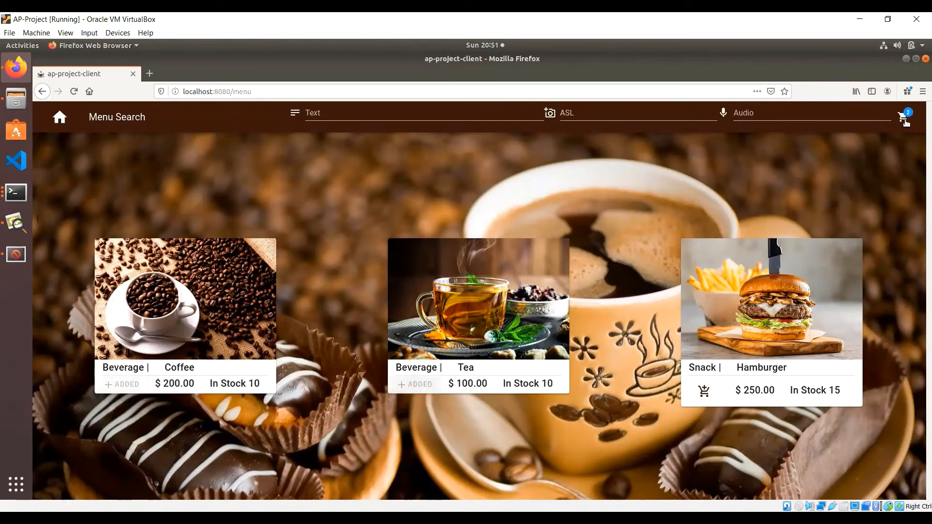
left_click(904, 118)
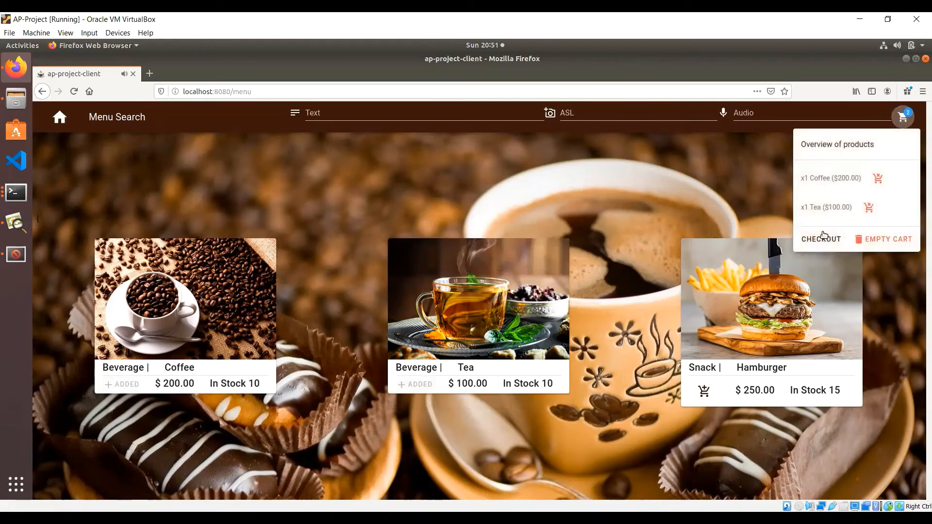
left_click(823, 239)
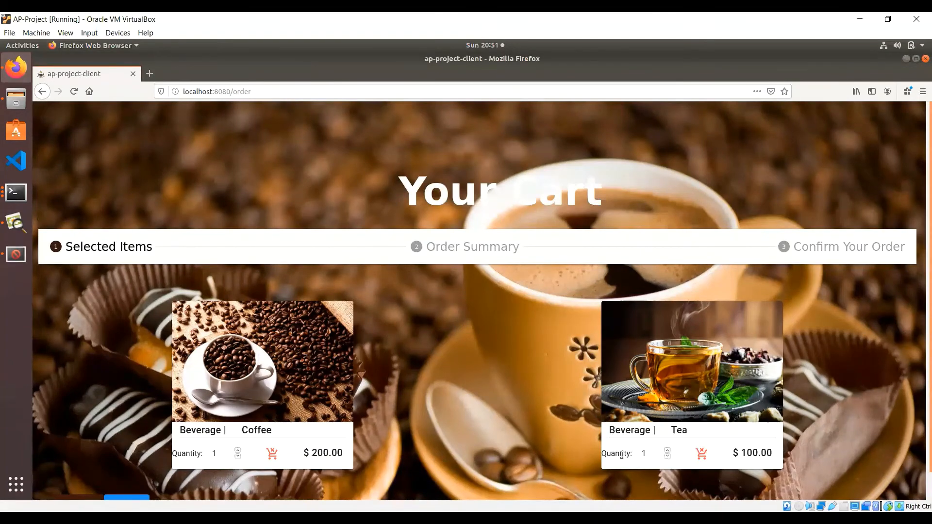
Step: Raise Tea to 2, review the $400 order summary, then cancel the order
left_click(667, 449)
left_click(459, 256)
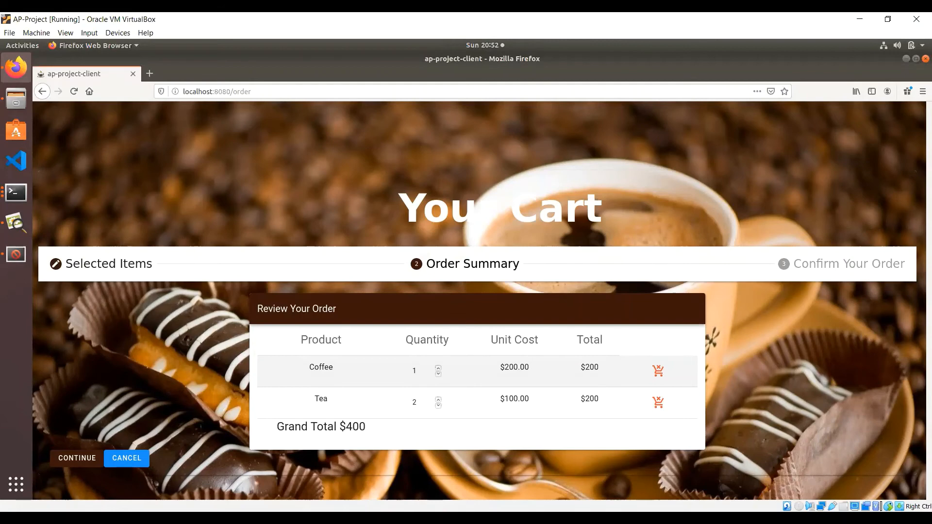
left_click(144, 458)
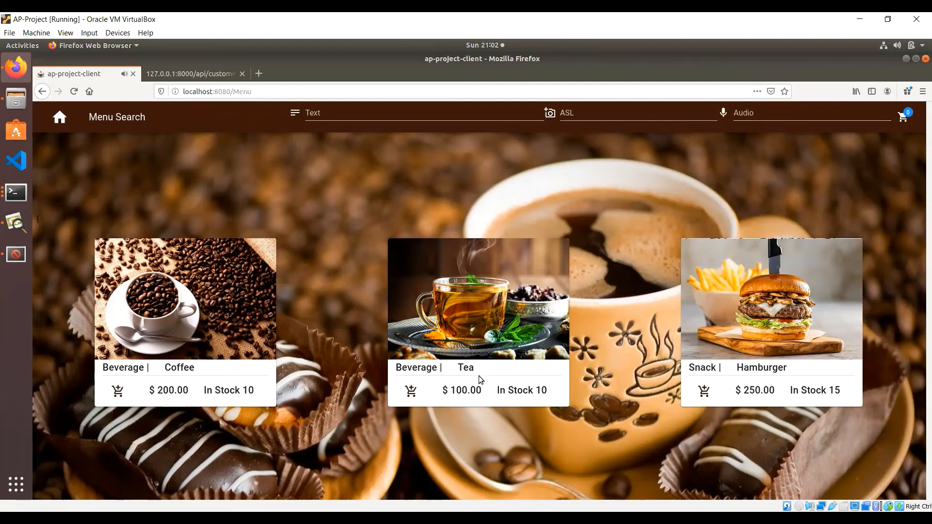
Step: Add one Tea to the cart and proceed to checkout
left_click(413, 391)
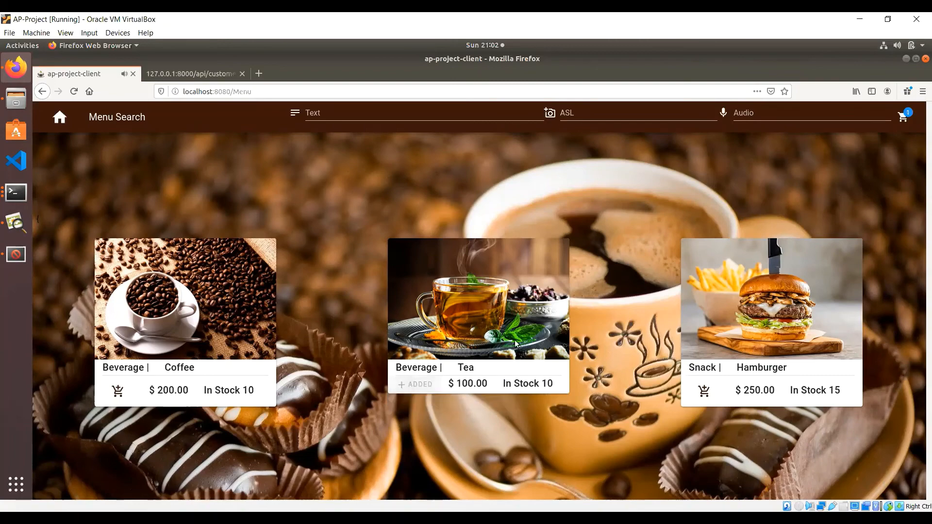
left_click(903, 116)
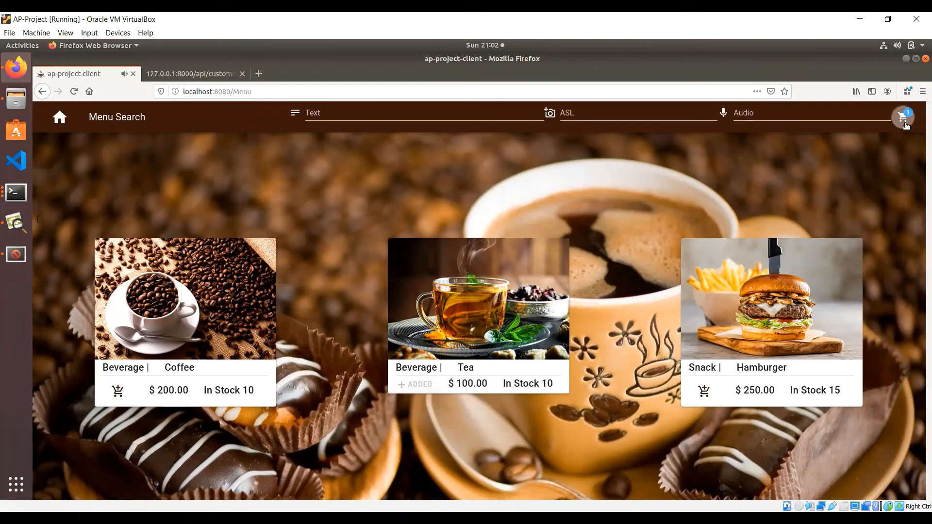
left_click(833, 209)
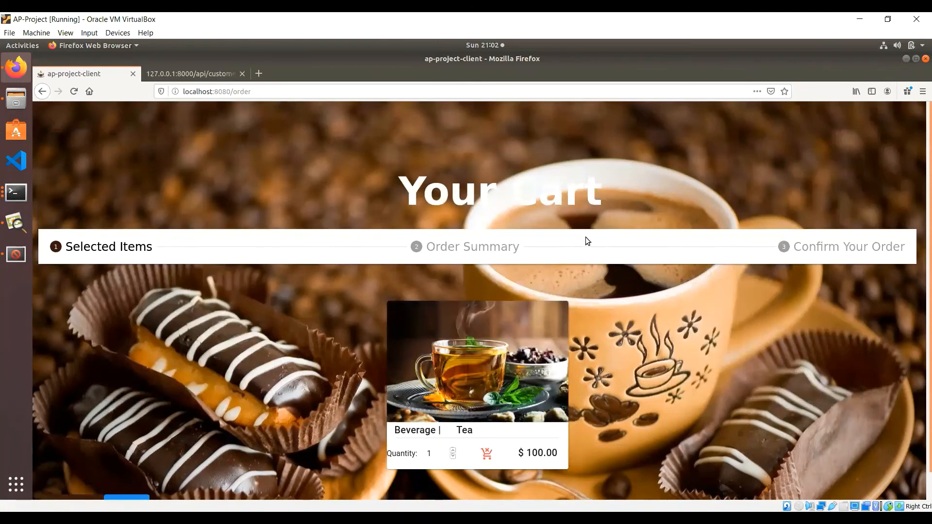
scroll(543, 228, "down", 1)
Step: Advance through Order Summary to Confirm Your Order and switch sign-in to image Digital ID
left_click(528, 231)
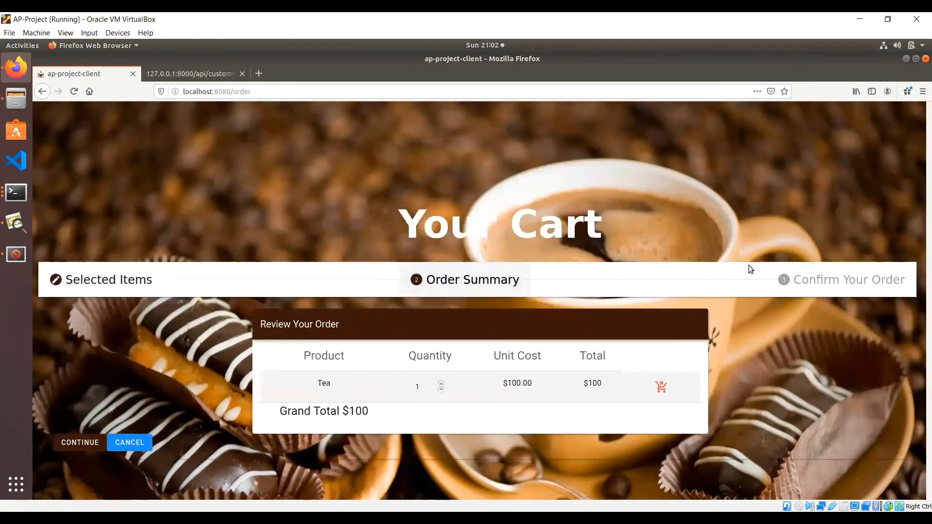
left_click(810, 280)
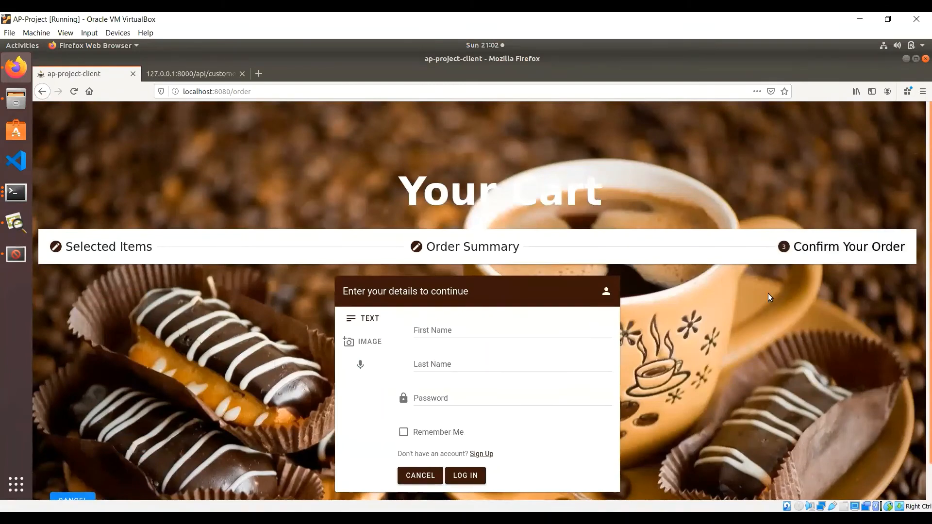
scroll(741, 347, "down", 1)
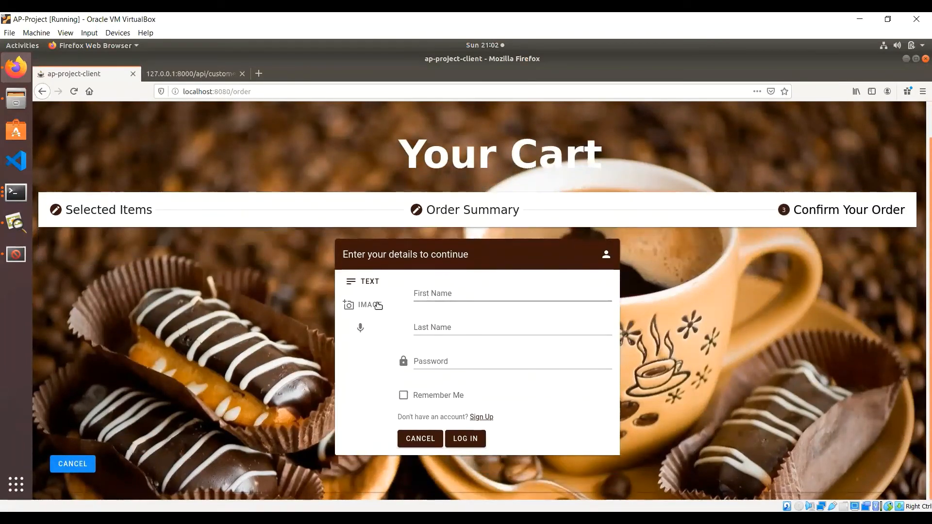
left_click(418, 299)
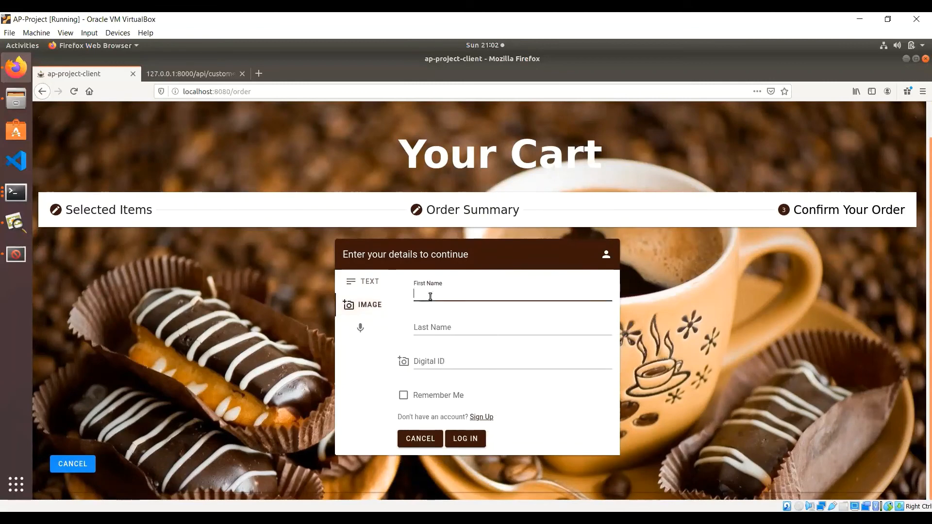
Step: Enter the customer's first and last name, attach cheesecake.jpg as Digital ID, and try logging in
key("Tab")
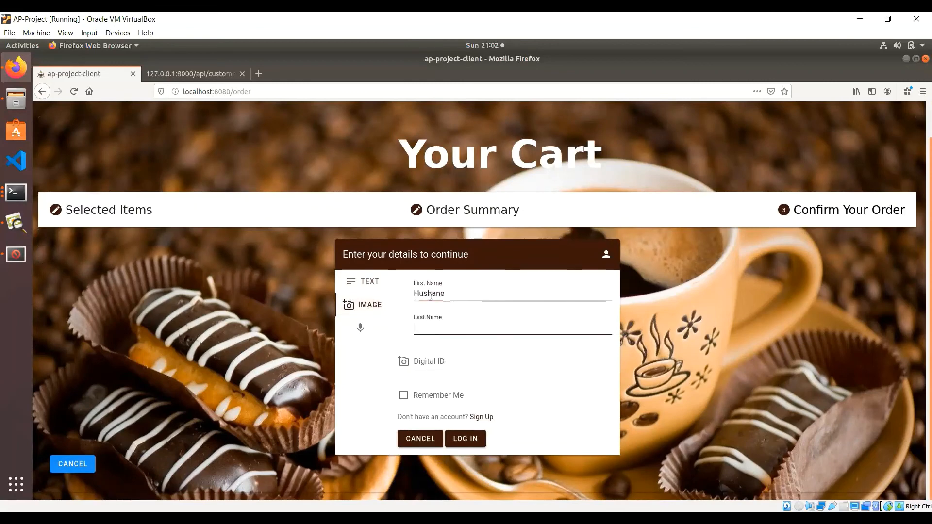
left_click(424, 360)
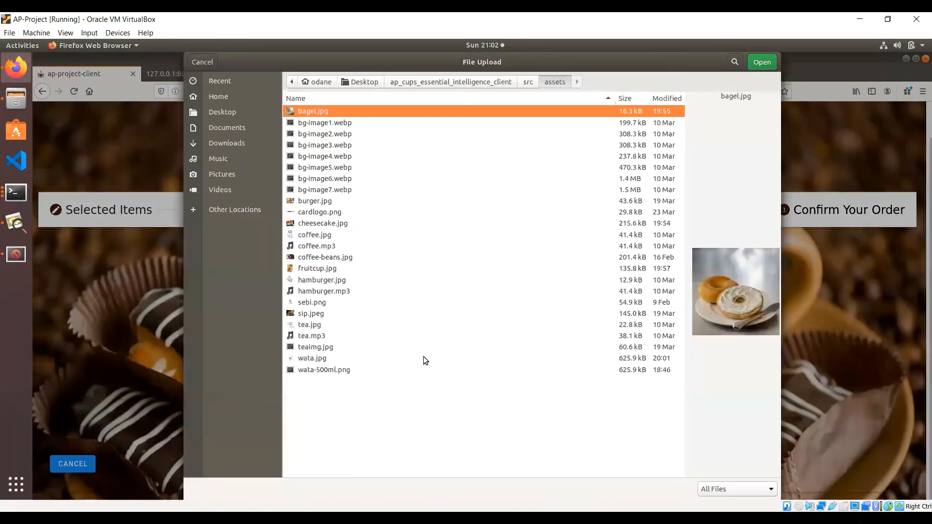
double_click(334, 225)
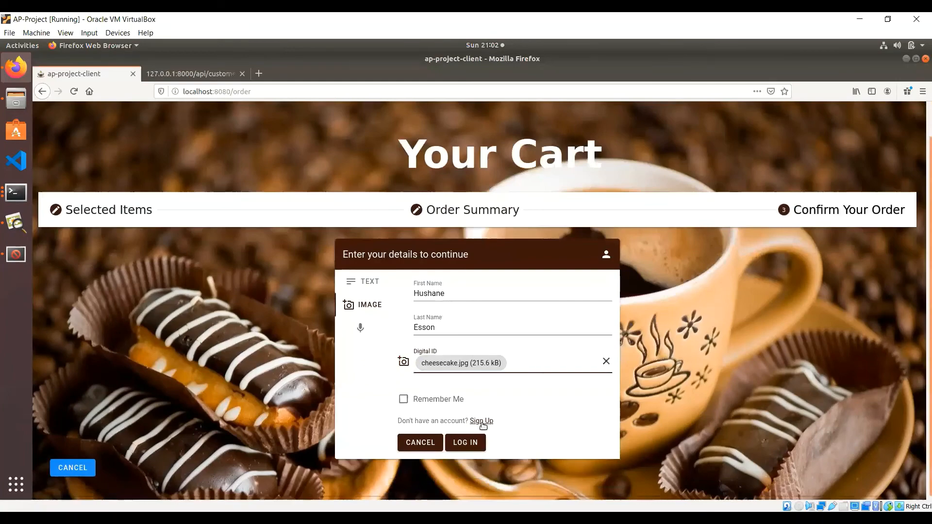
left_click(467, 442)
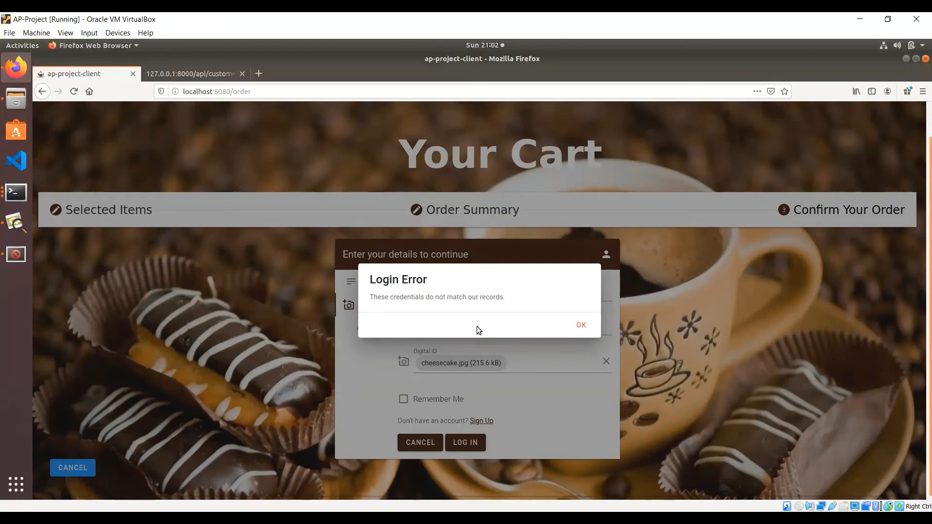
Step: After the login error, replace the Digital ID with fruitcup.jpg and log in to place the order
left_click(581, 327)
left_click(605, 362)
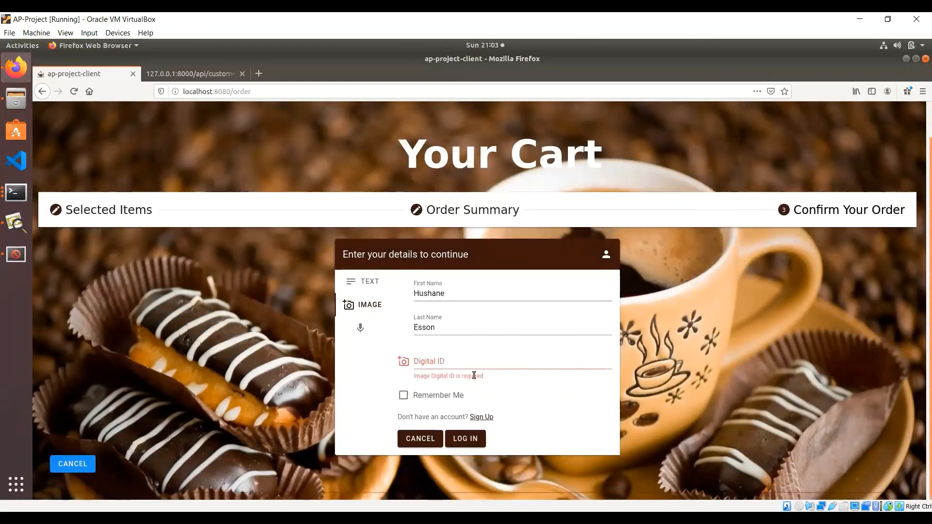
left_click(463, 365)
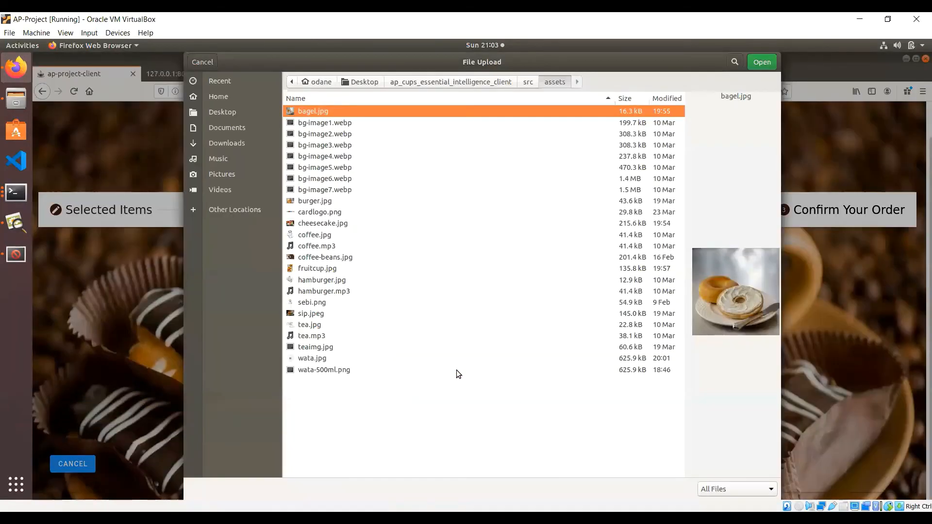
left_click(326, 269)
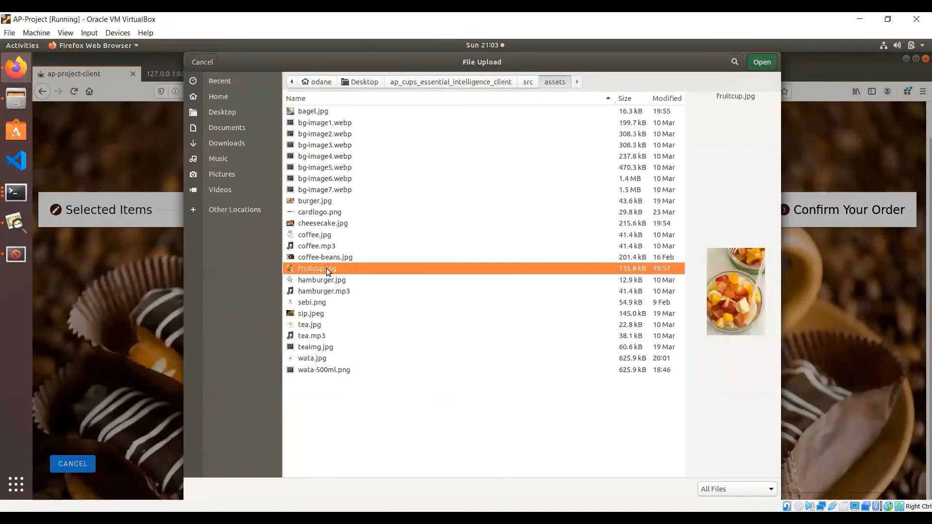
double_click(326, 268)
left_click(474, 441)
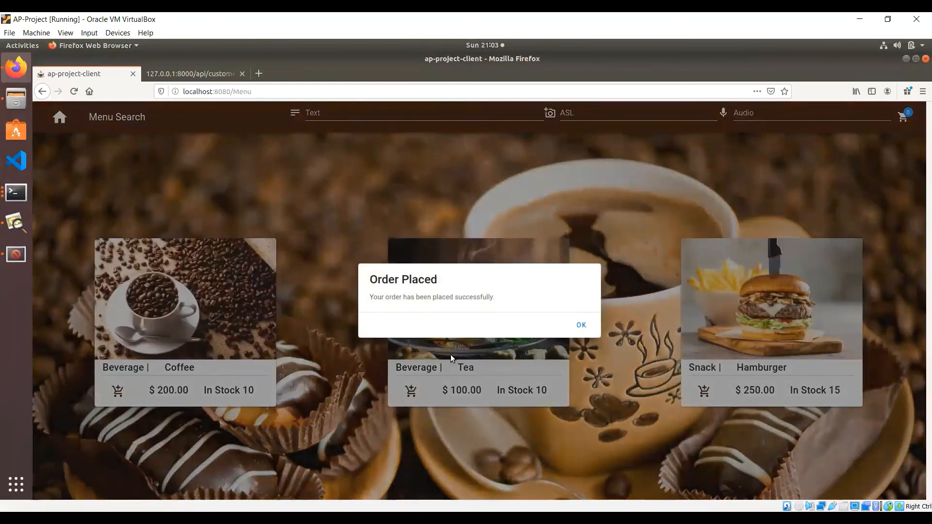
Step: Dismiss the Order Placed confirmation and load localhost:8080/dashboard
left_click(581, 324)
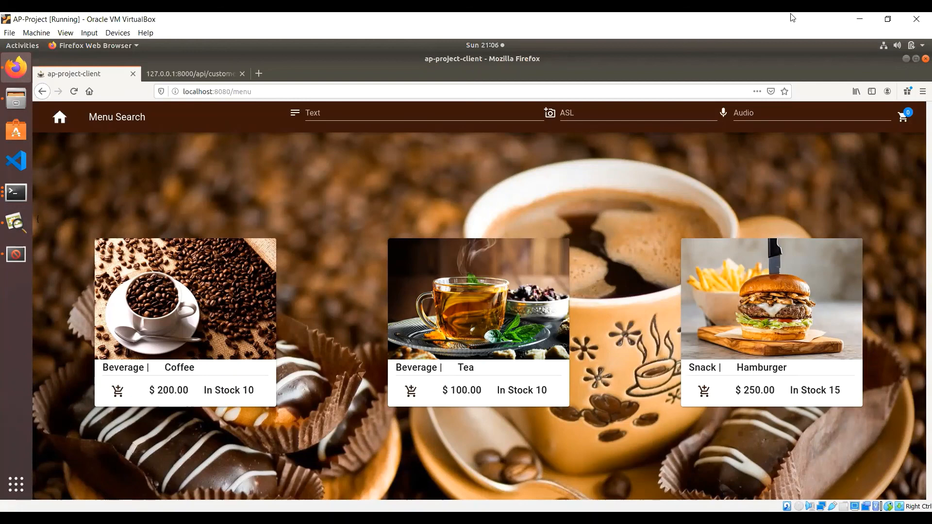
left_click(242, 92)
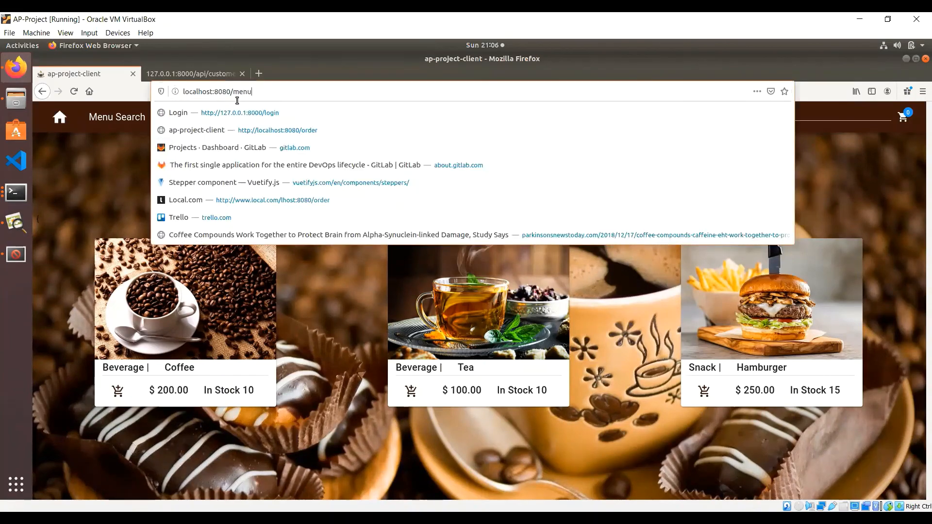
left_click_drag(233, 92, 261, 93)
type("dashboar")
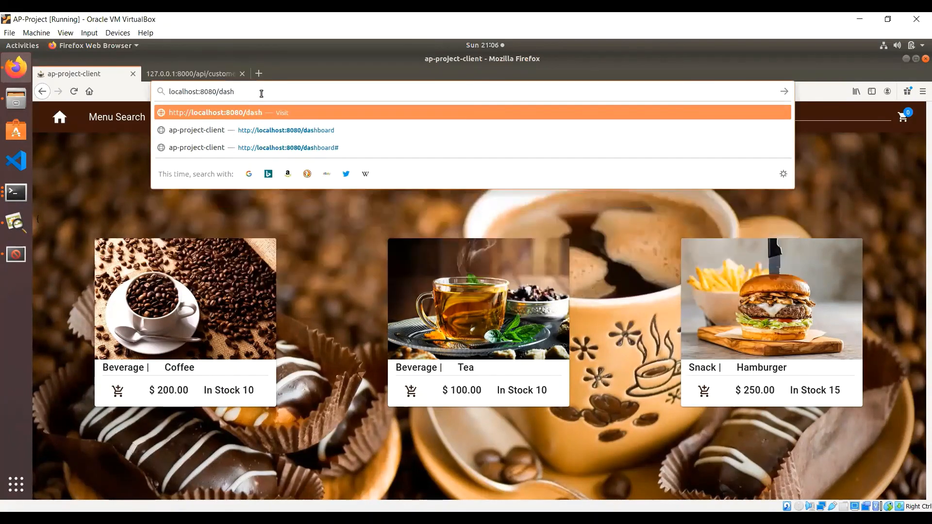
type("d")
key("Return")
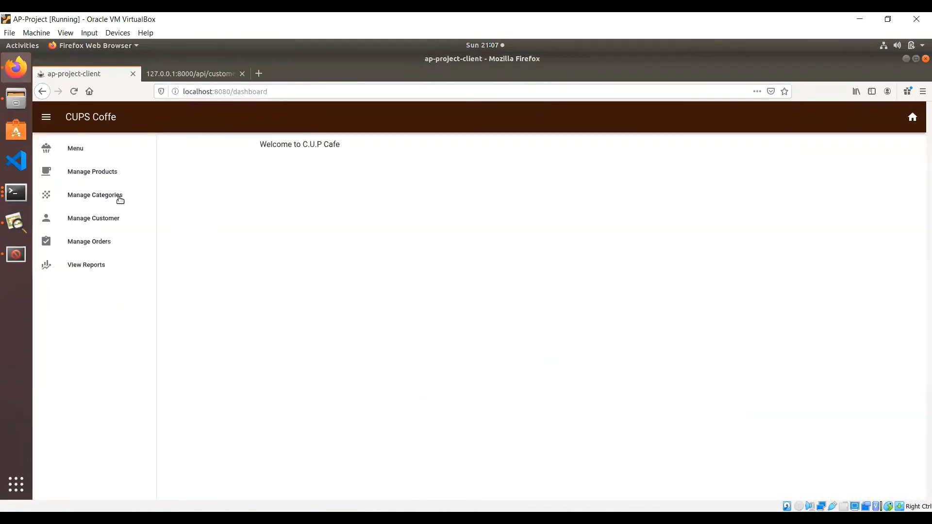
Step: View the Sales Report (Tea $200, Hamburger $250), then return to the cafe home page
left_click(97, 267)
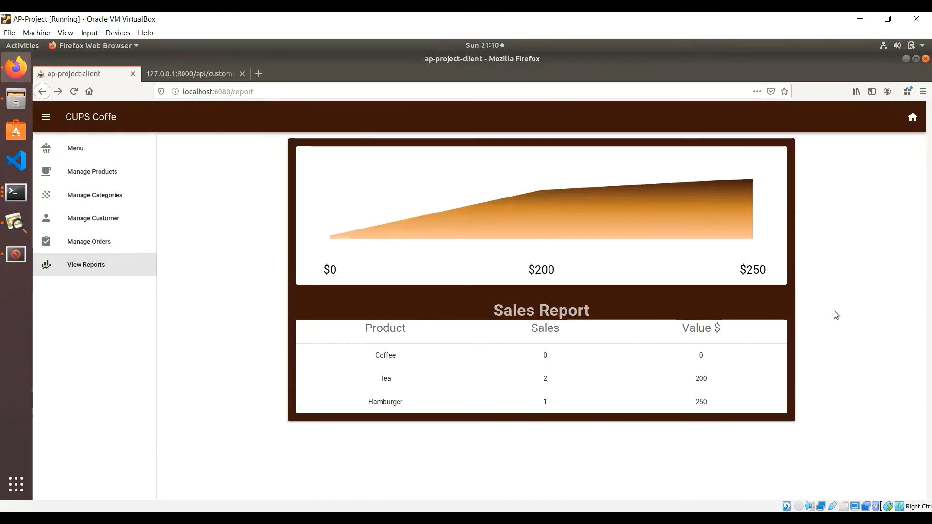
left_click(907, 124)
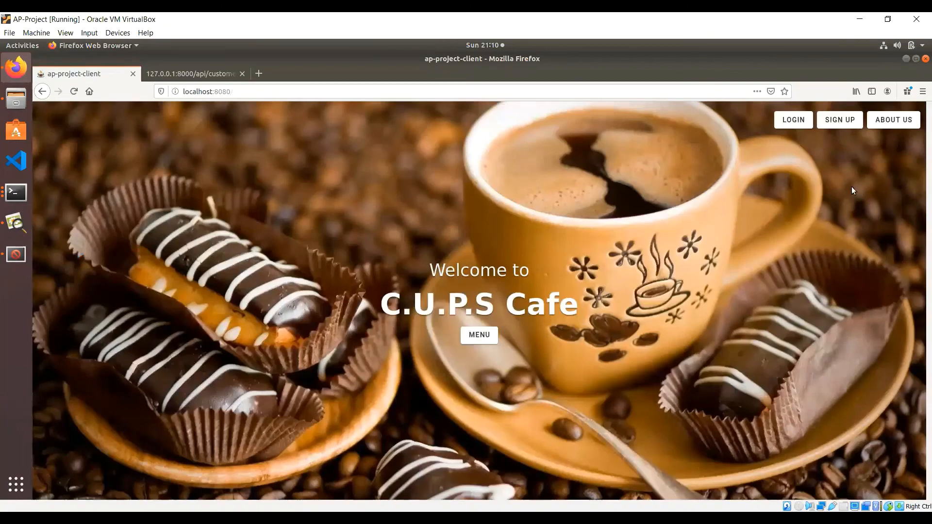
left_click(891, 123)
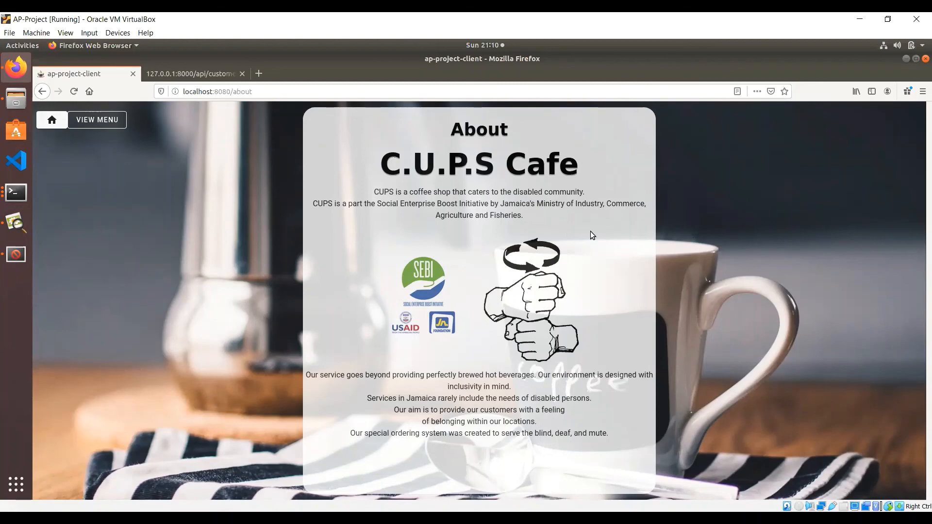
left_click(63, 120)
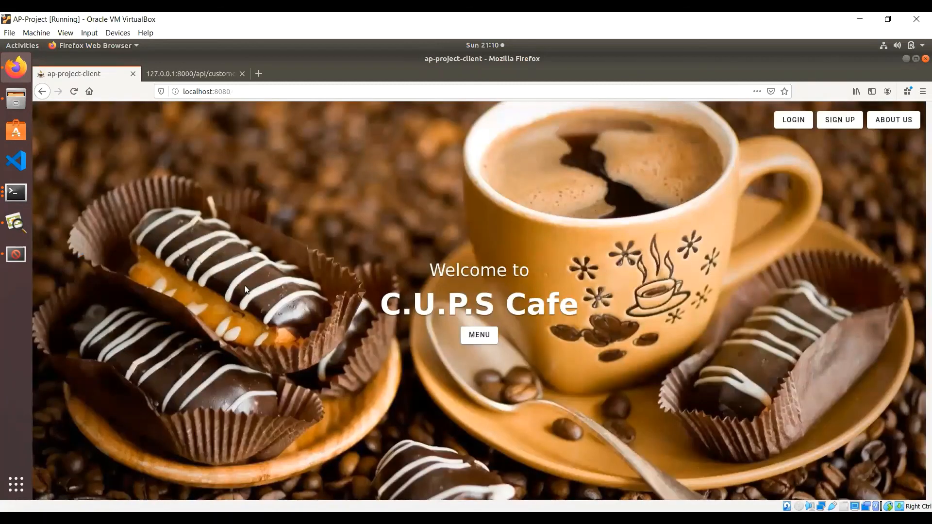